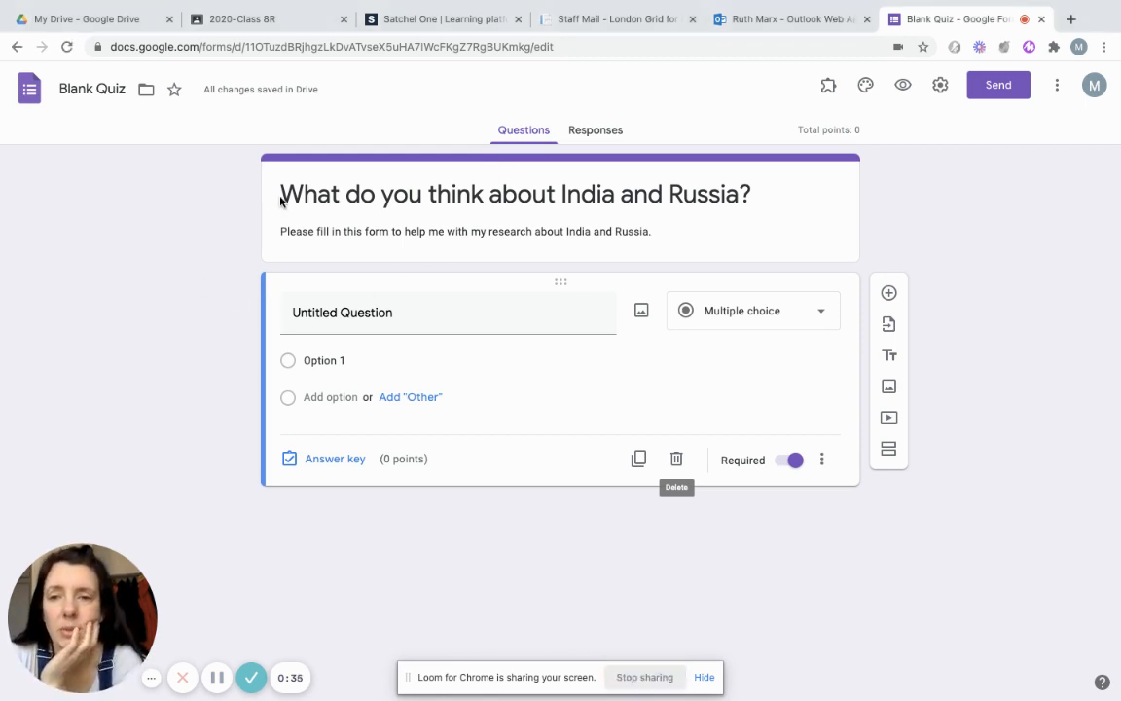
pyautogui.moveTo(266, 176); pyautogui.dragTo(439, 215)
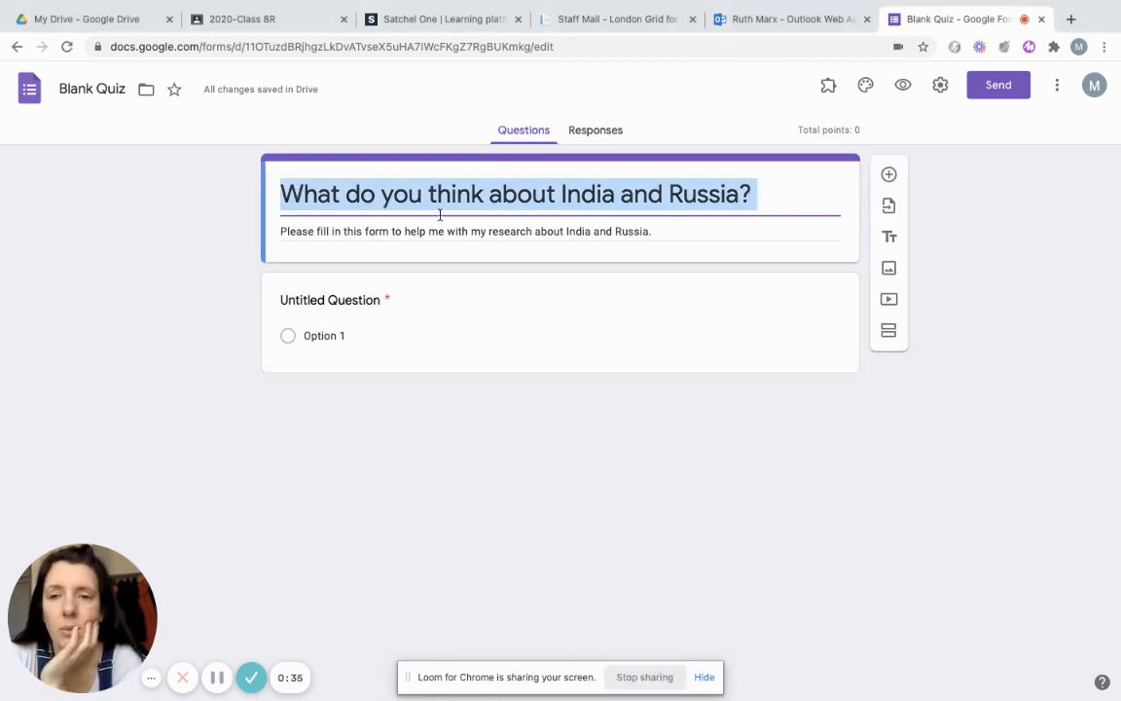
pyautogui.click(635, 233)
pyautogui.click(641, 327)
pyautogui.click(618, 224)
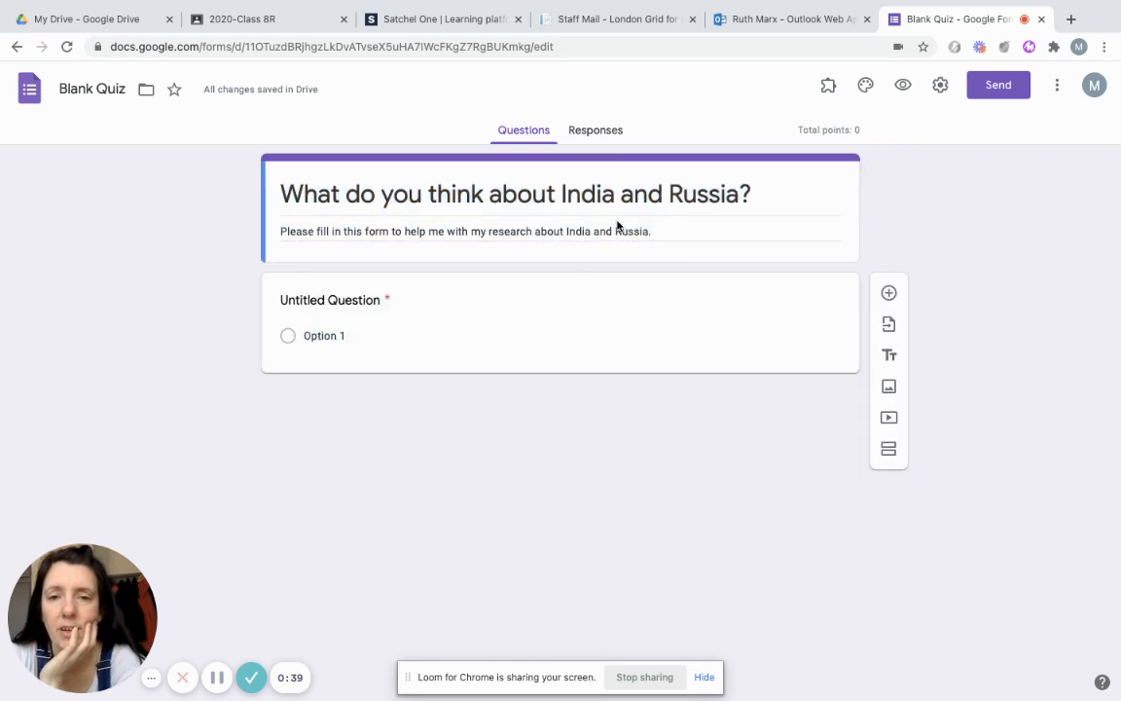
pyautogui.tripleClick(619, 236)
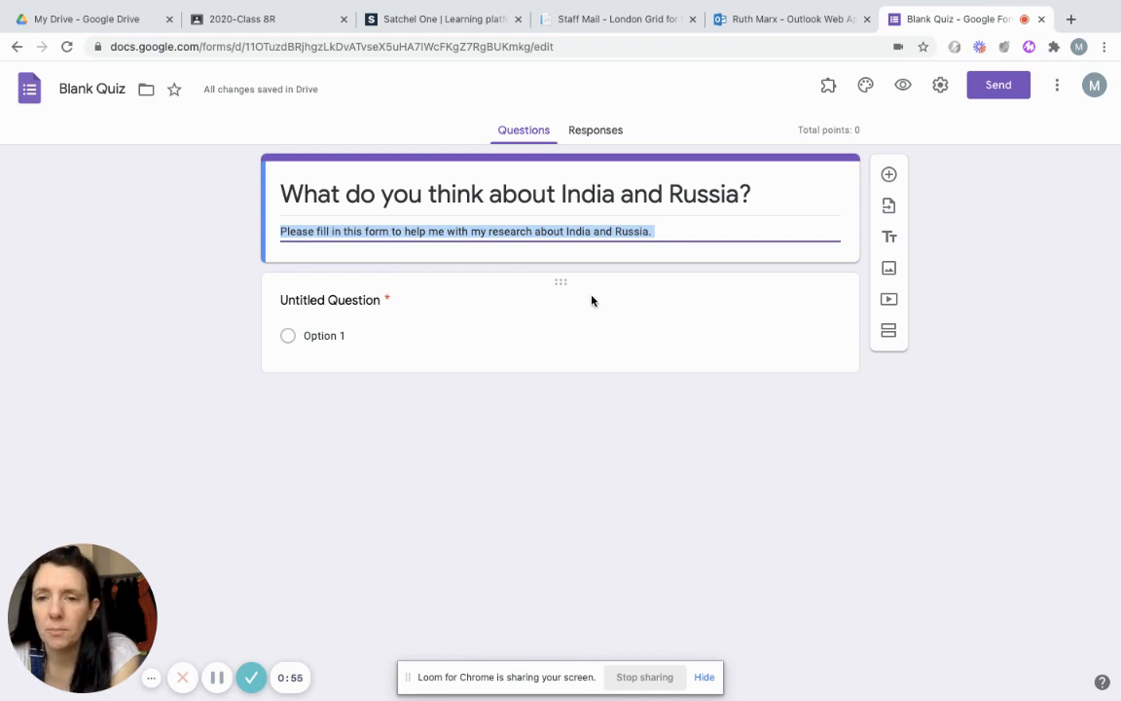
pyautogui.click(591, 300)
pyautogui.click(588, 254)
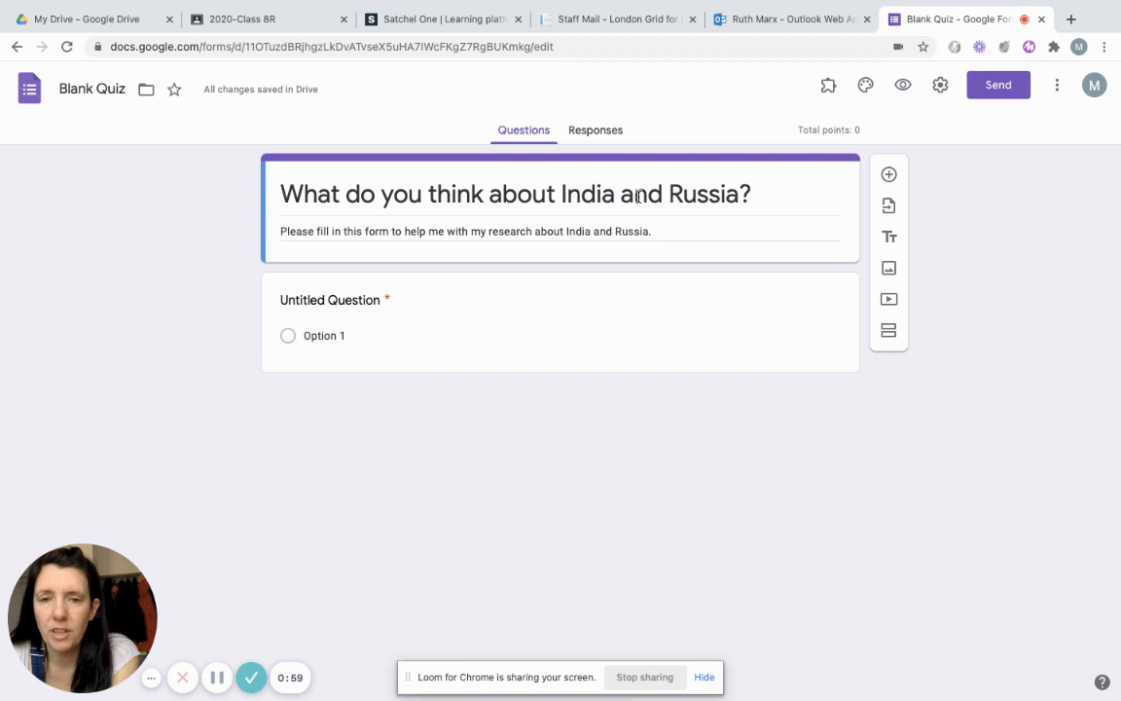
# Title the untitled question "Have you ever travelled to India?" and give it the answer options Yes and No.
pyautogui.click(591, 279)
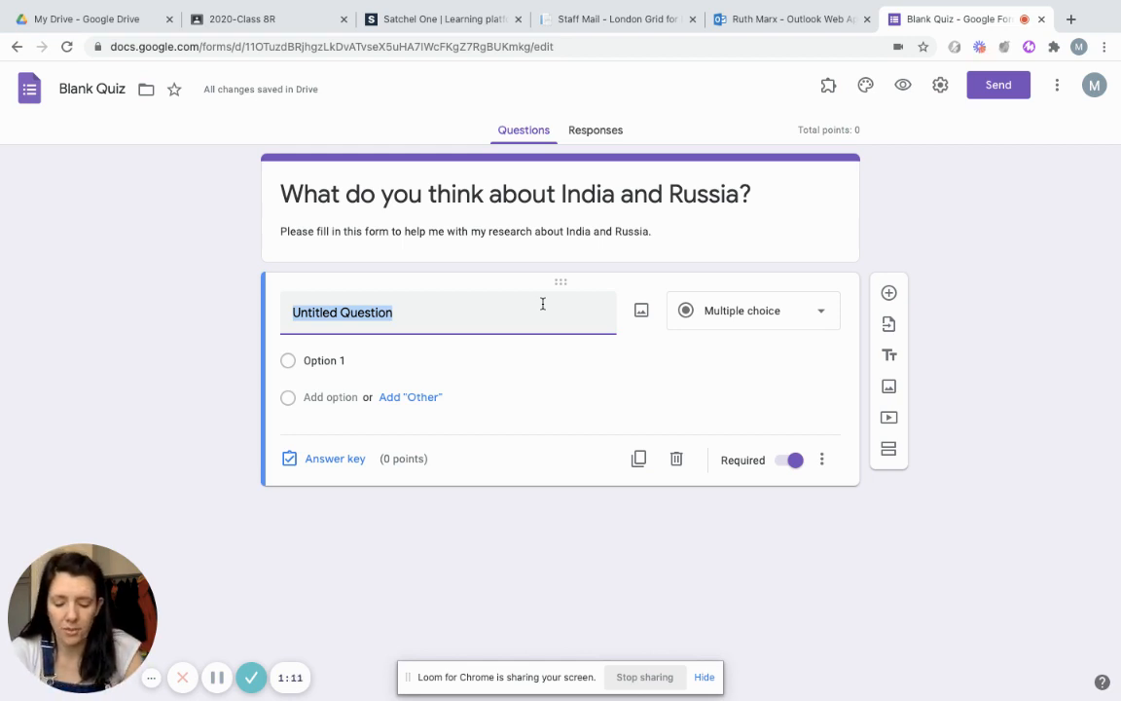
pyautogui.write('Have you ever ')
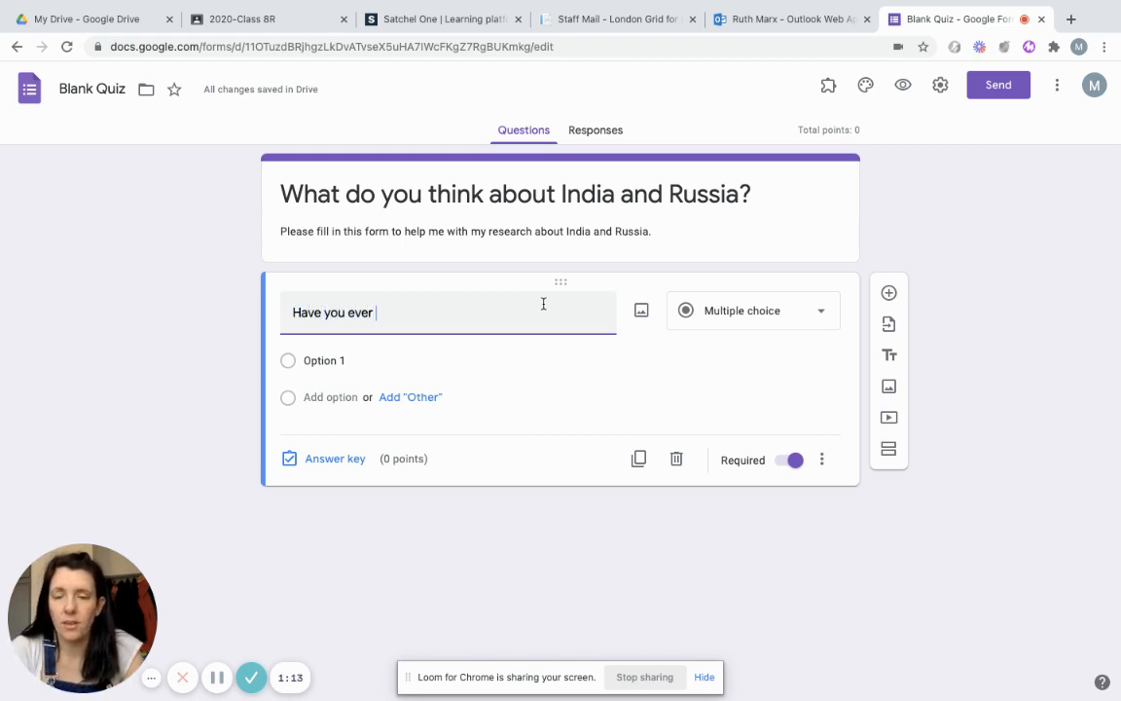
pyautogui.write('travell')
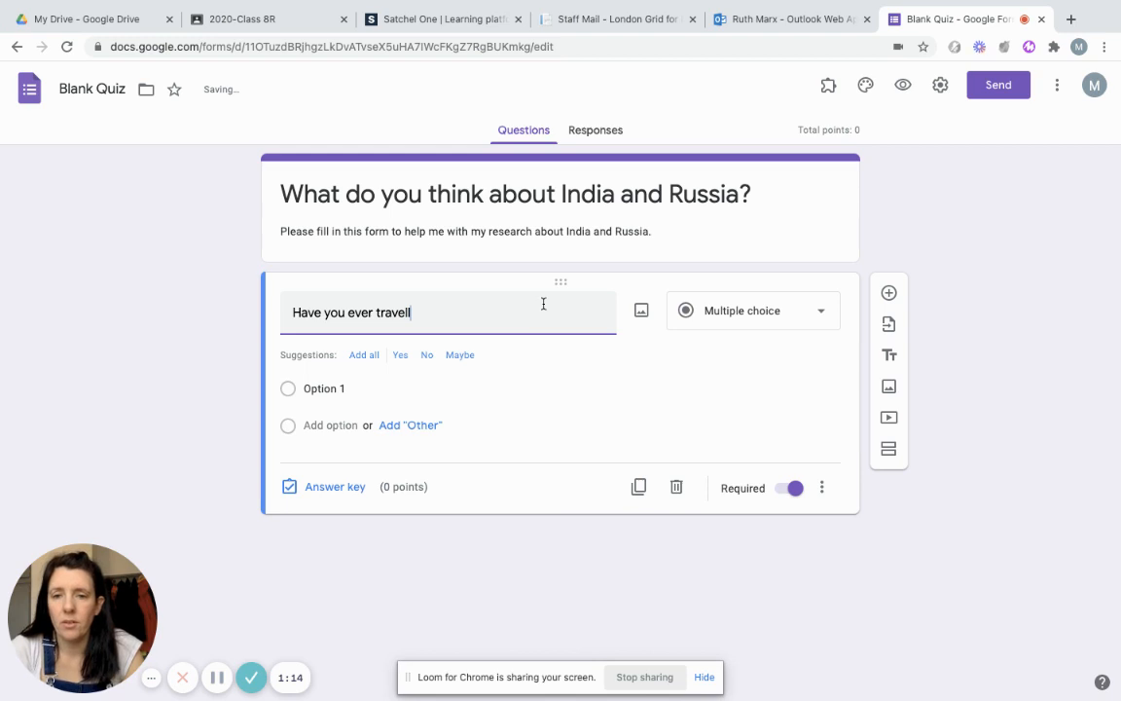
pyautogui.write('ed to India?')
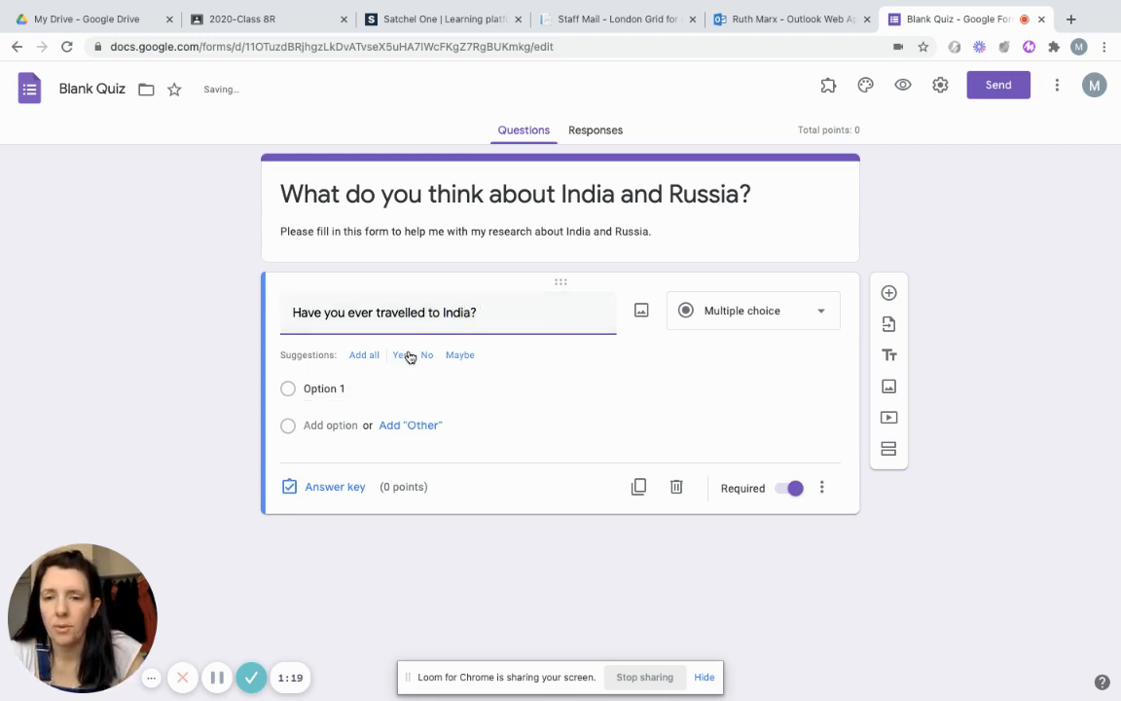
pyautogui.click(365, 356)
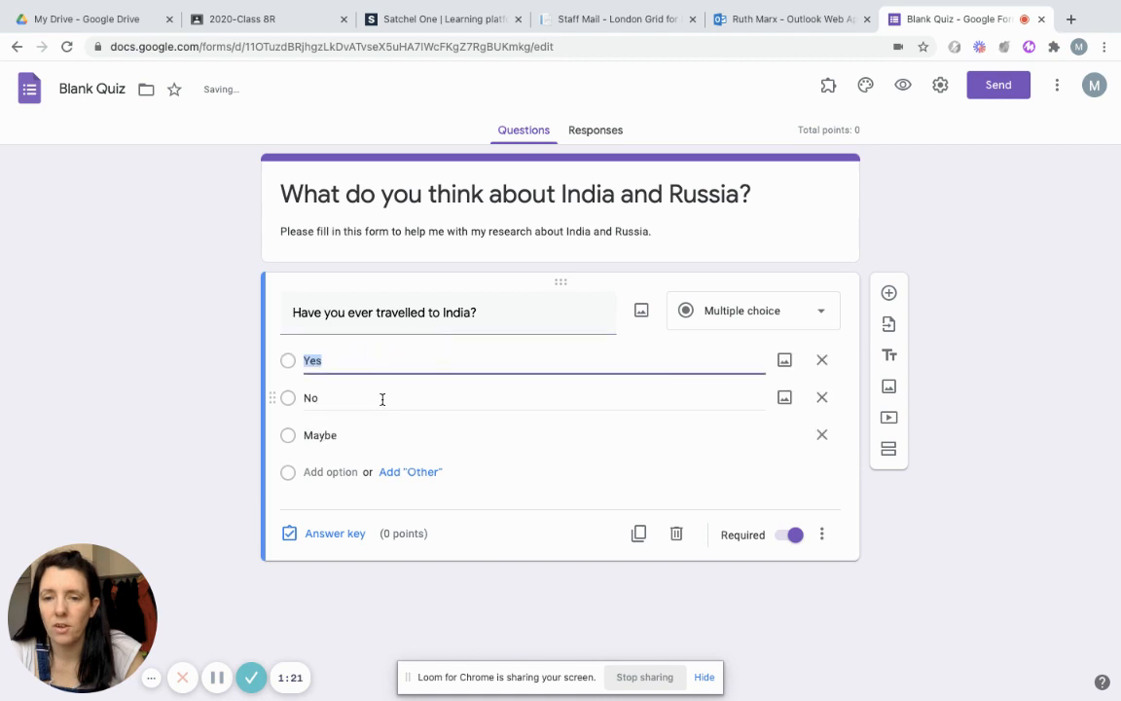
pyautogui.click(822, 434)
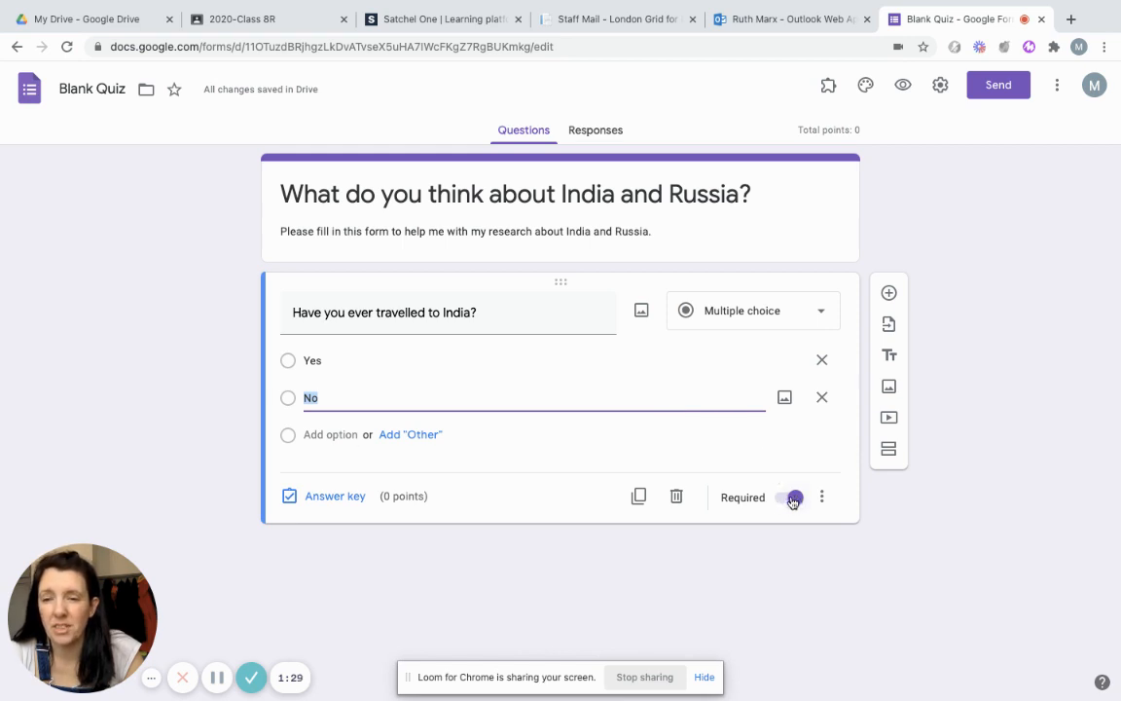
# Duplicate the India question and retitle the copy "Where did you travel to in India?".
pyautogui.click(639, 497)
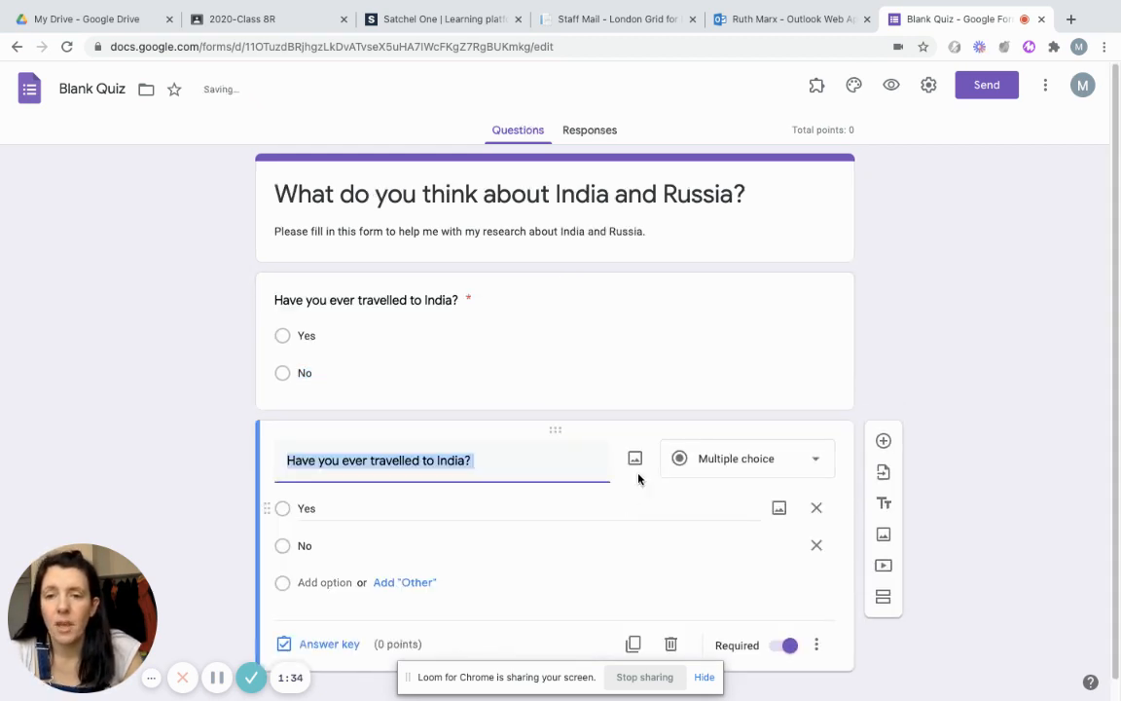
pyautogui.write('Where di')
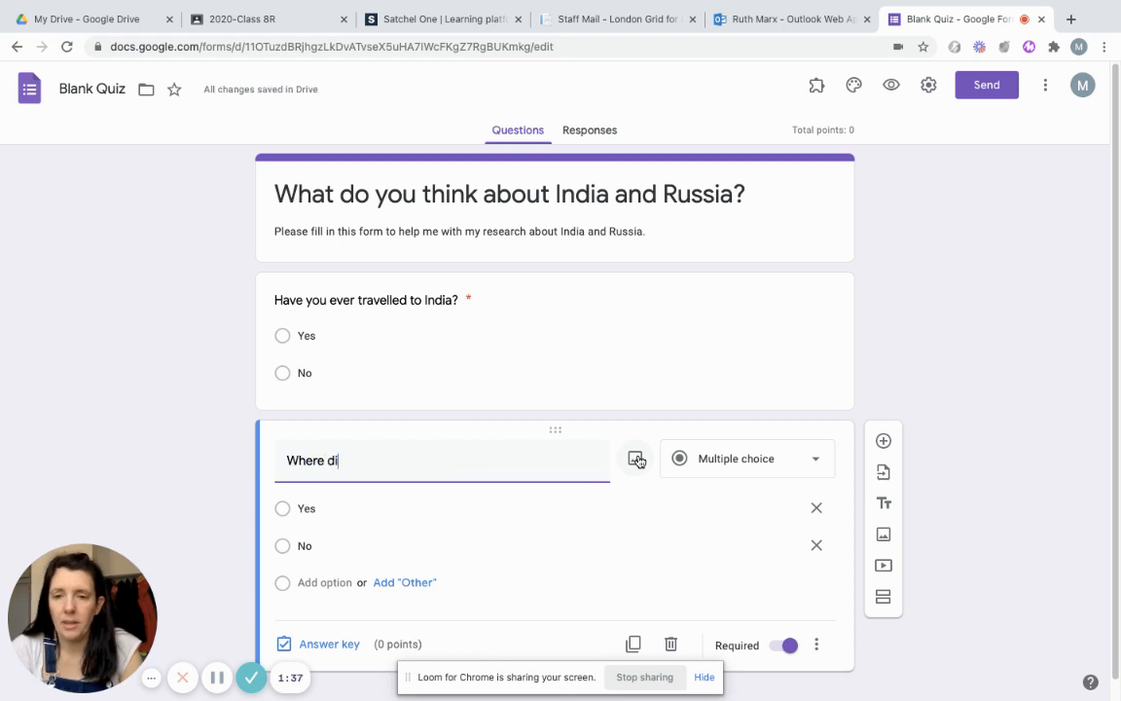
pyautogui.write(' you')
pyautogui.press('BackSpace')
pyautogui.press('BackSpace')
pyautogui.press('BackSpace')
pyautogui.press('BackSpace')
pyautogui.write('d you')
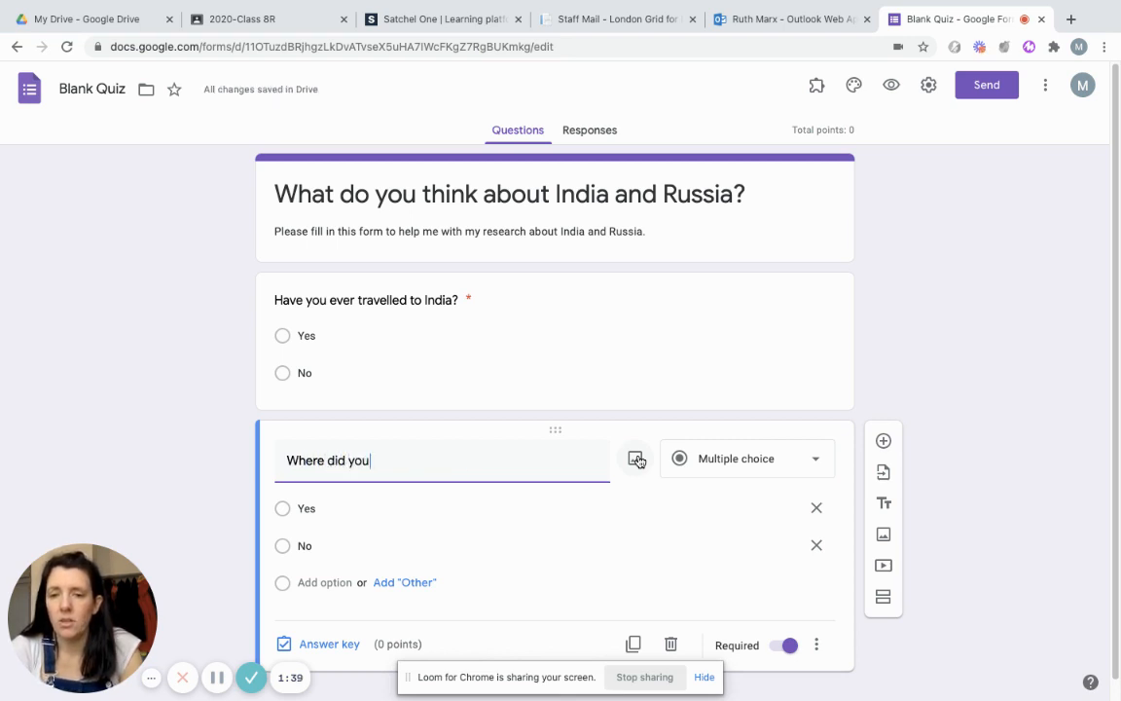
pyautogui.write(' travel to in India?')
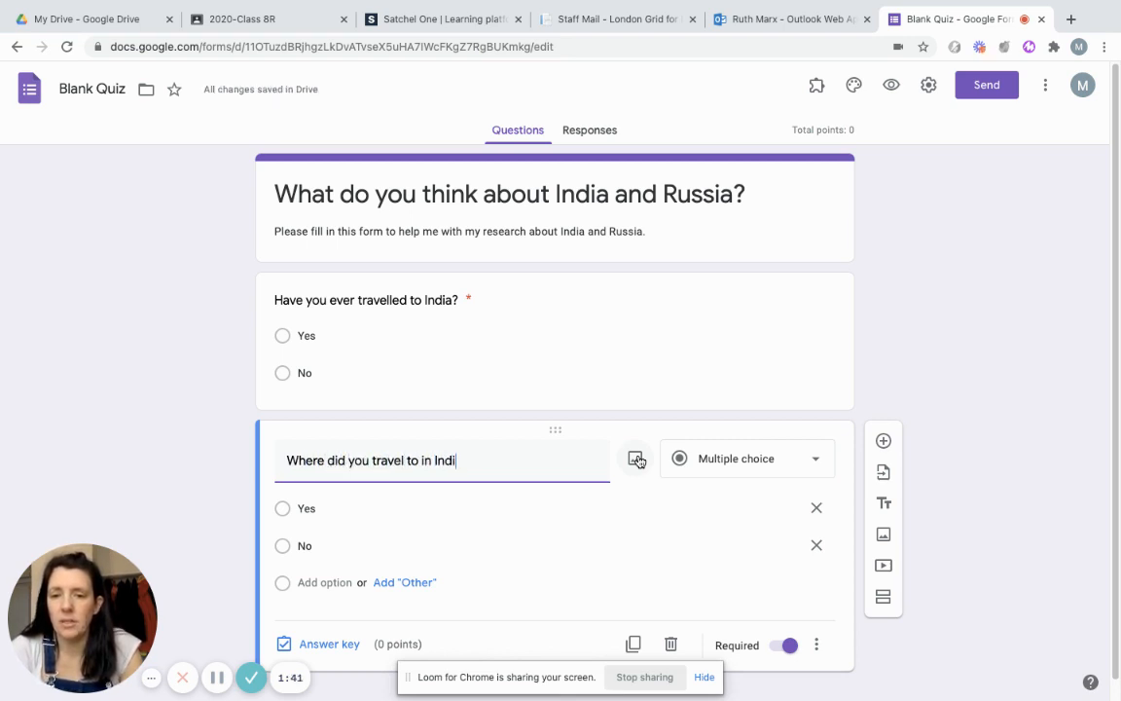
# Change the "Where did you travel to in India?" question to the short answer type and make it optional.
pyautogui.click(779, 467)
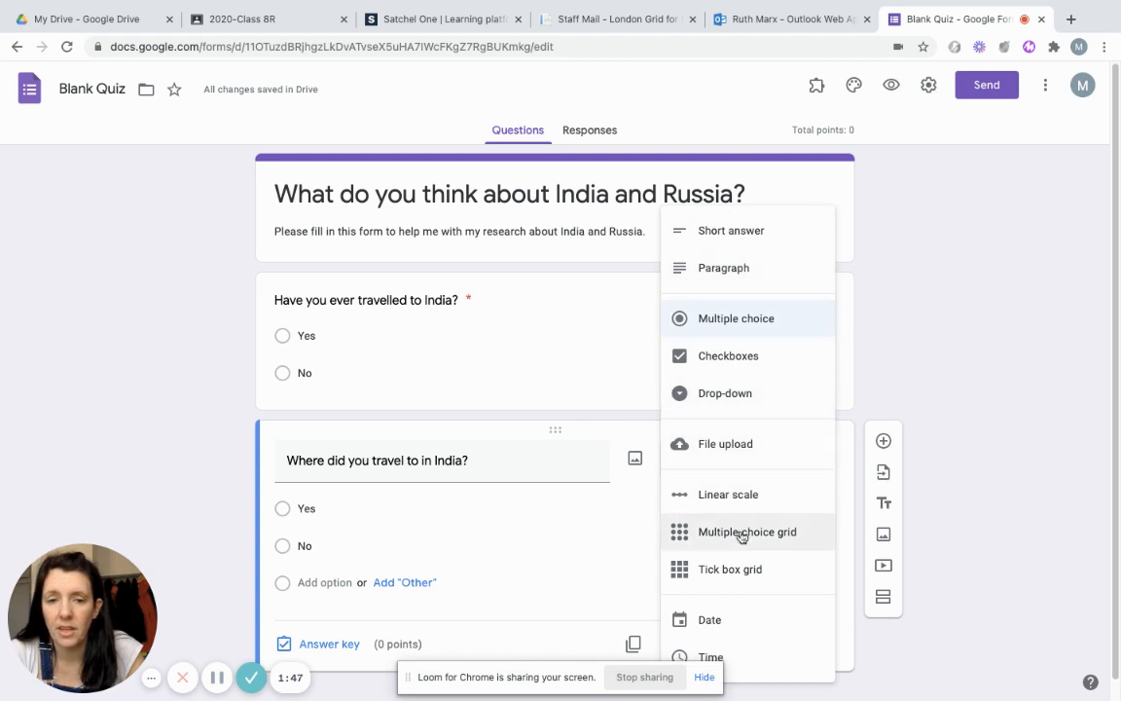
pyautogui.click(756, 241)
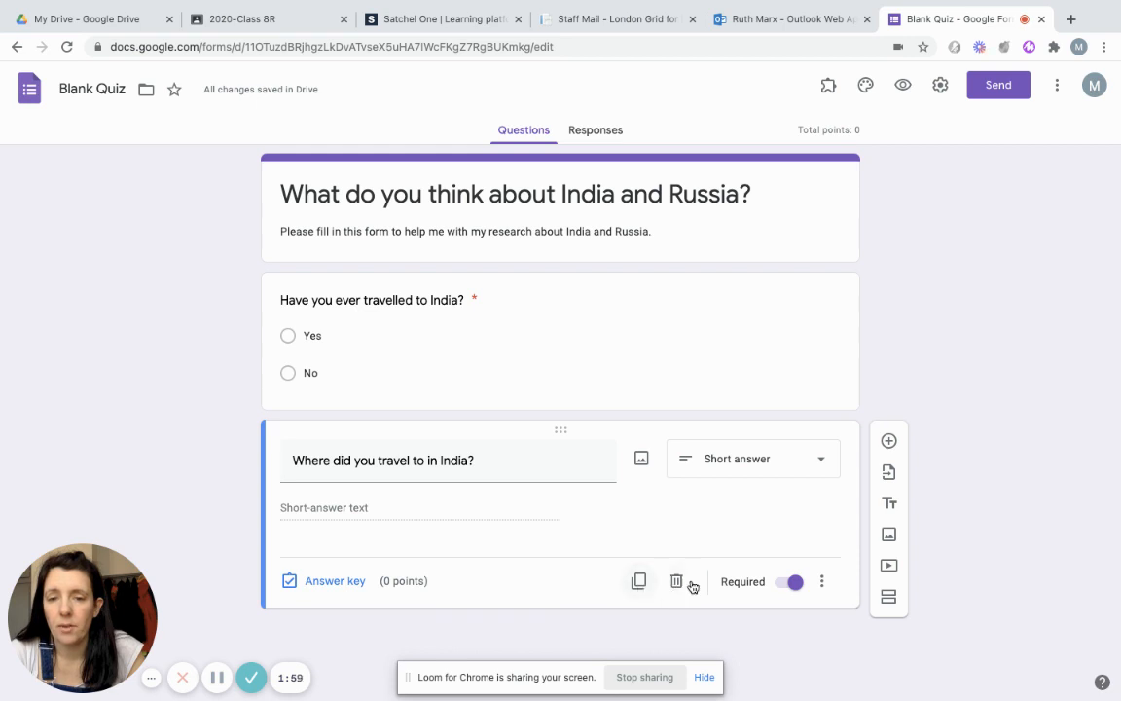
pyautogui.click(789, 589)
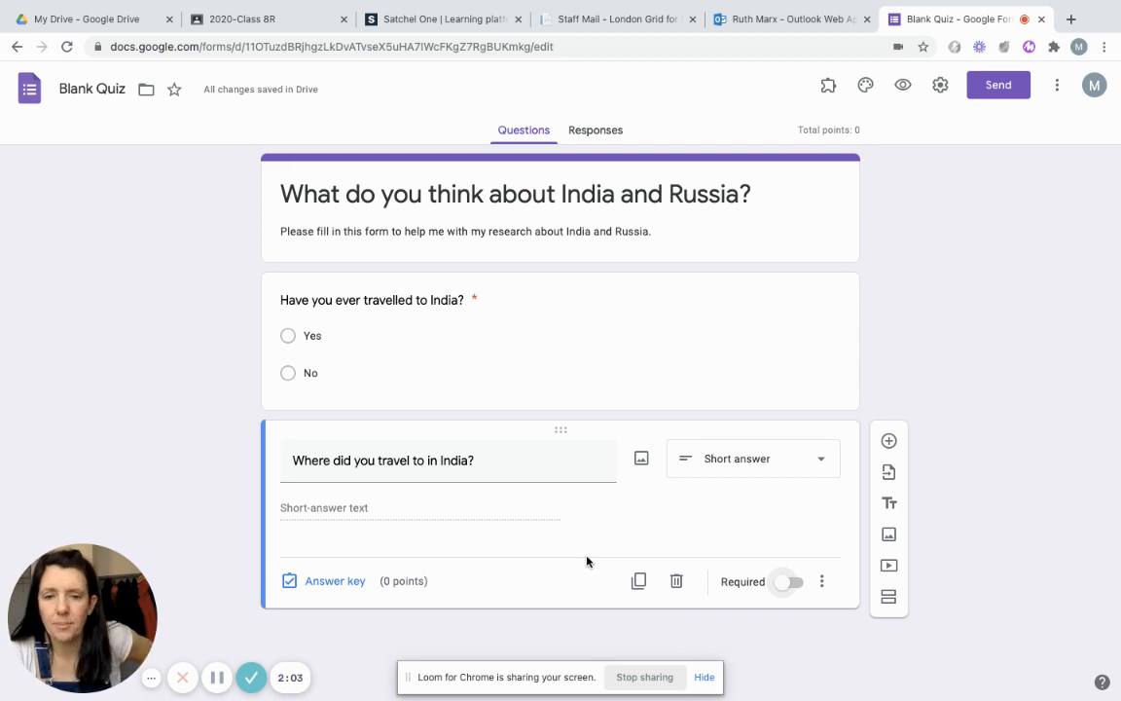
# Duplicate the short-answer question, retitle the copy "Have you ever travelled to Russia?" and make it required.
pyautogui.click(639, 582)
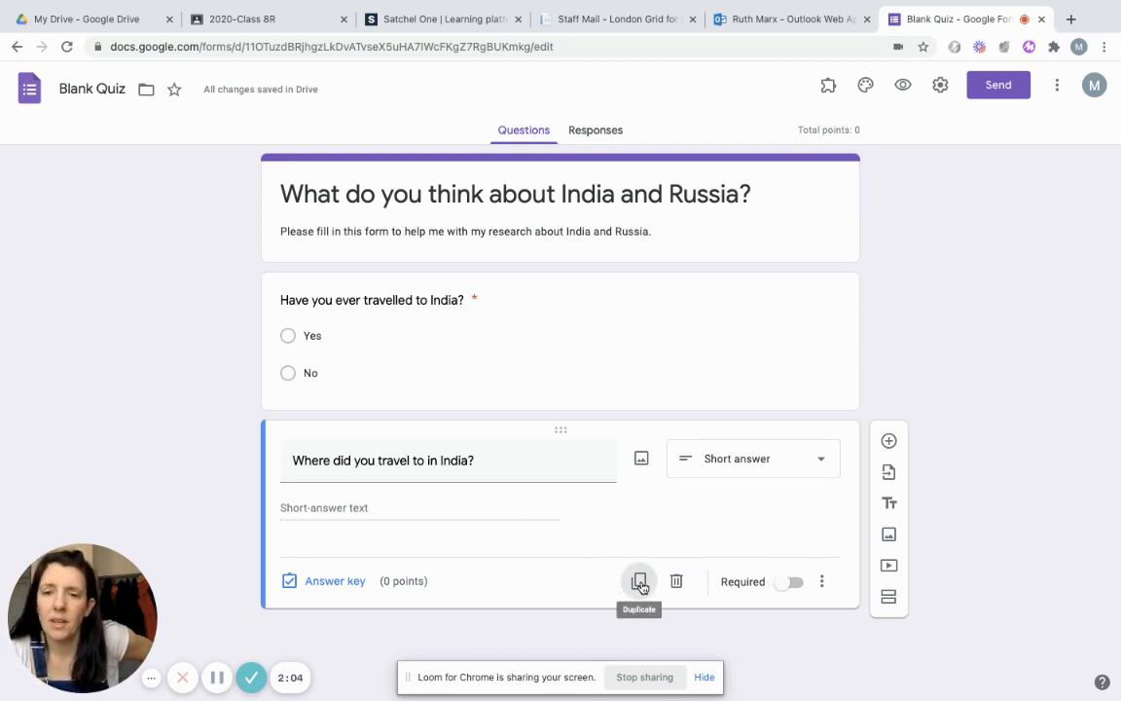
pyautogui.write('Have you')
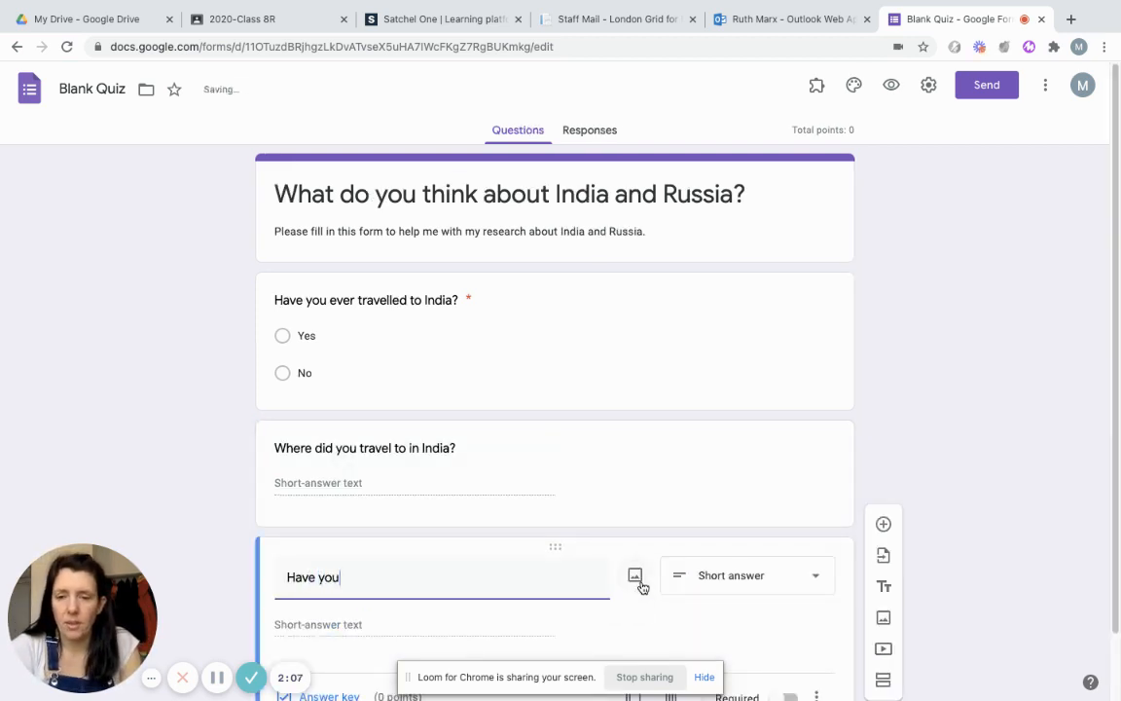
pyautogui.write(' ever travelled')
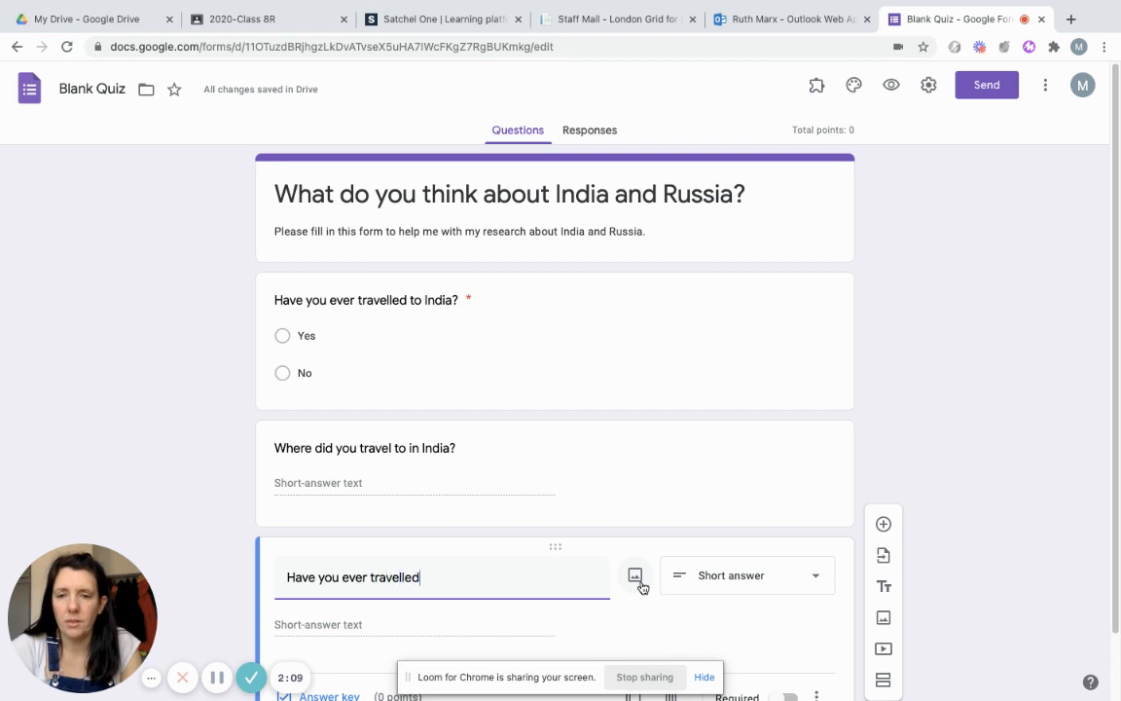
pyautogui.write(' to Russia?')
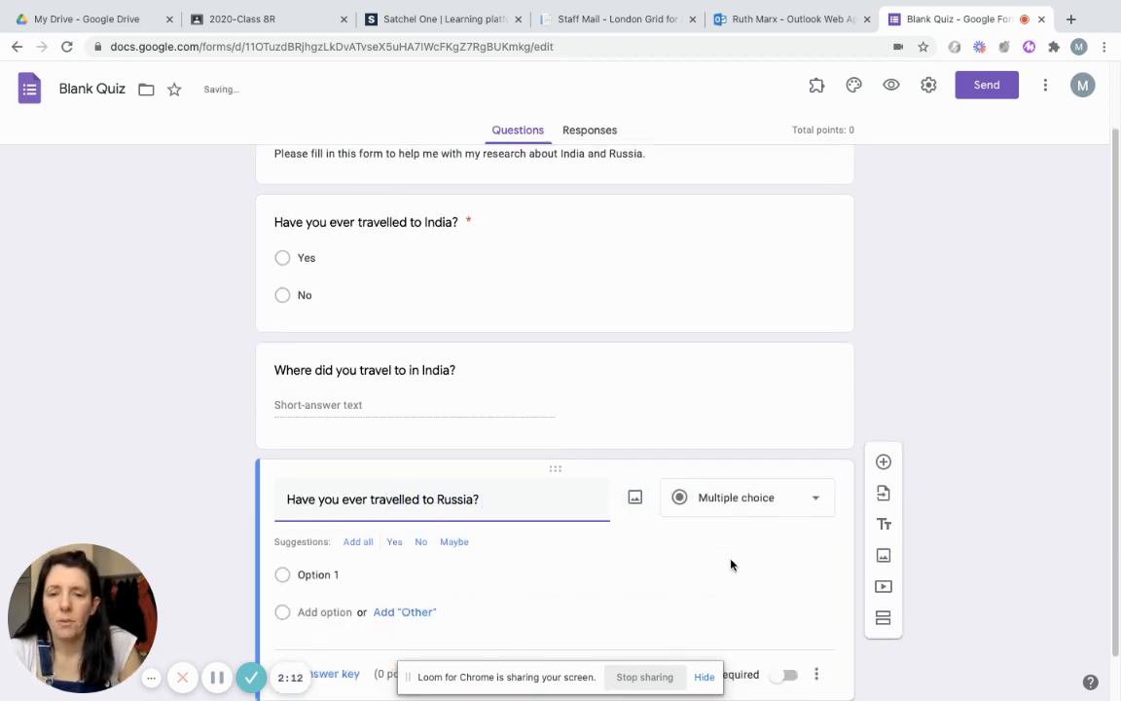
pyautogui.click(786, 624)
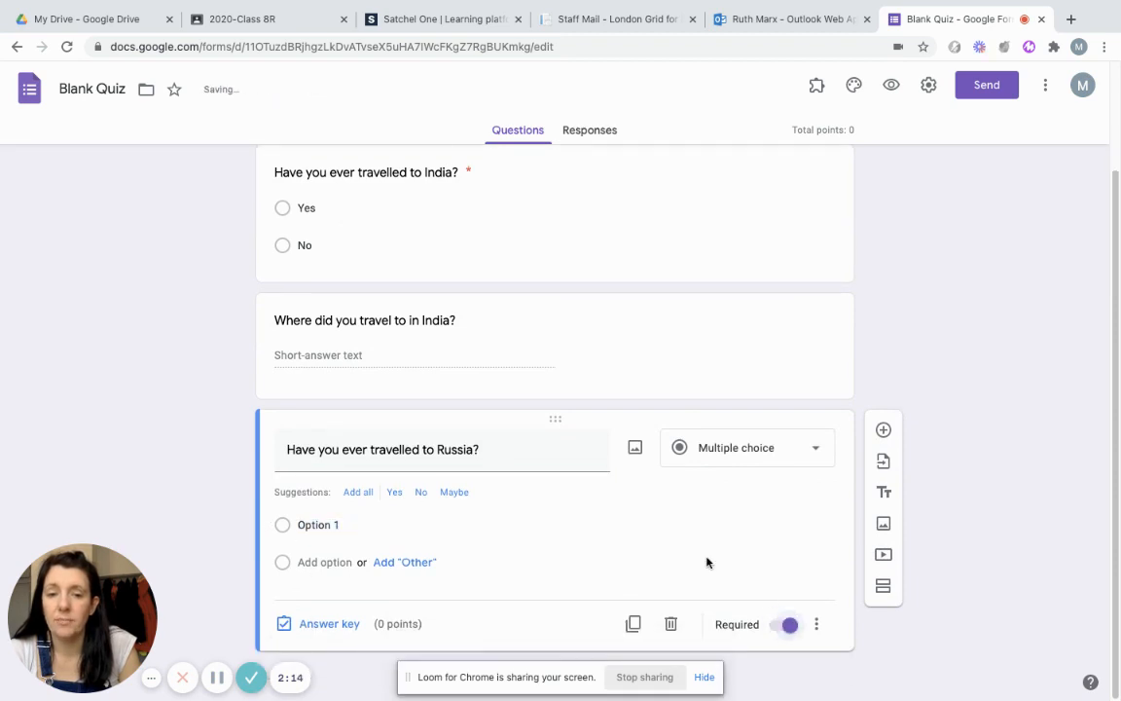
# Duplicate the "Have you ever travelled to Russia?" question and give the original the answer options Yes and No.
pyautogui.click(633, 623)
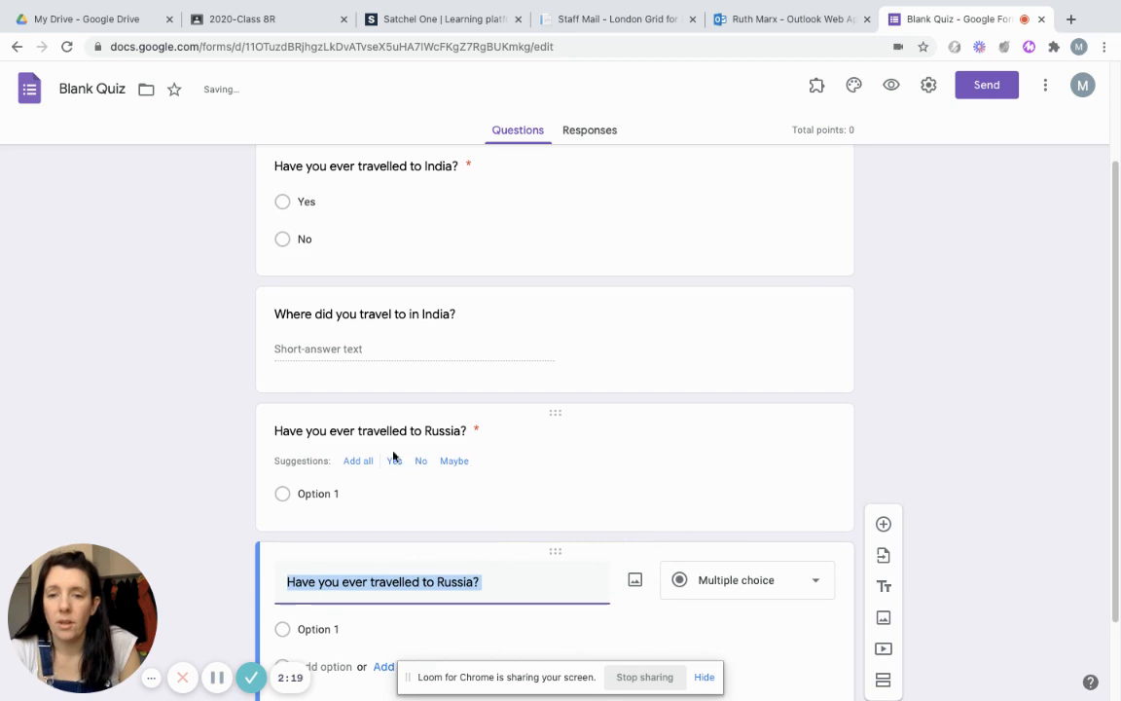
pyautogui.click(531, 455)
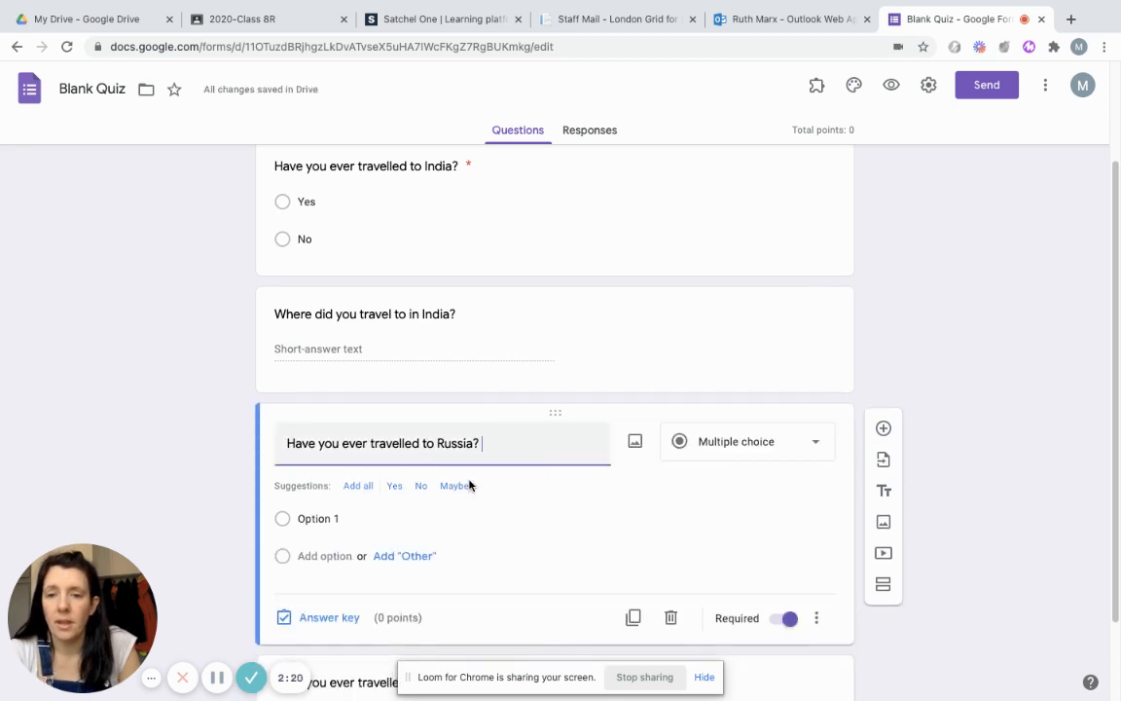
pyautogui.click(394, 487)
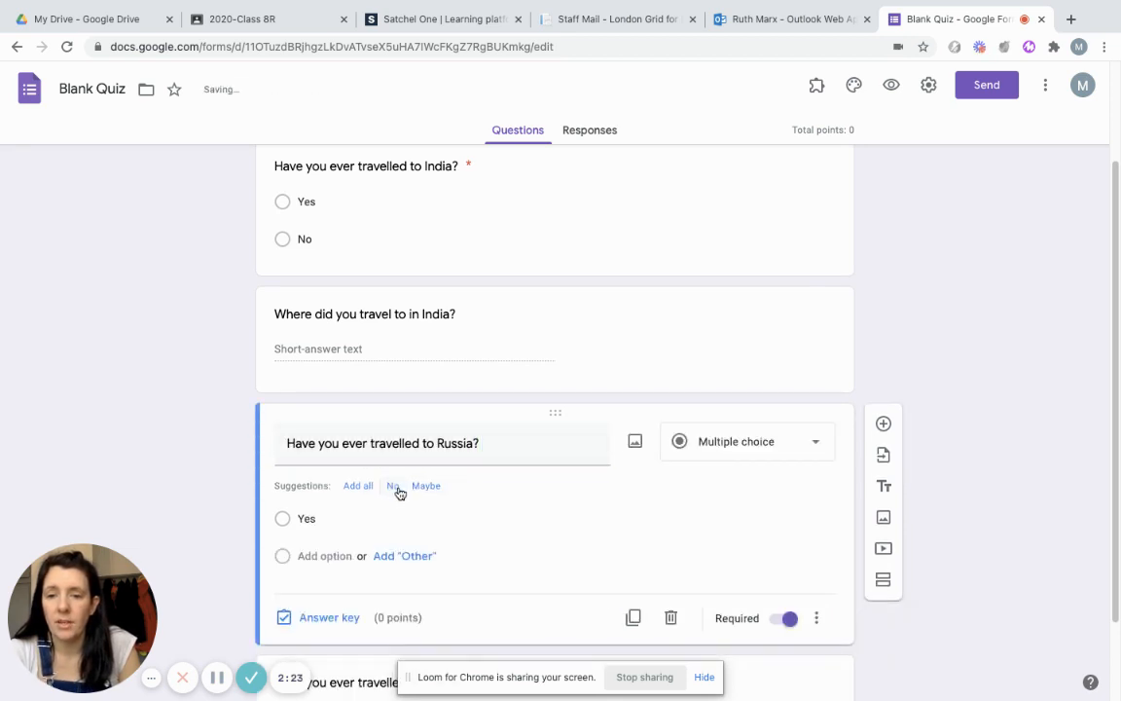
pyautogui.click(397, 486)
# Retitle the duplicated Russia question "Where did you travel to in Russia?" and set its type to short answer.
pyautogui.scroll(-2, 590, 491)
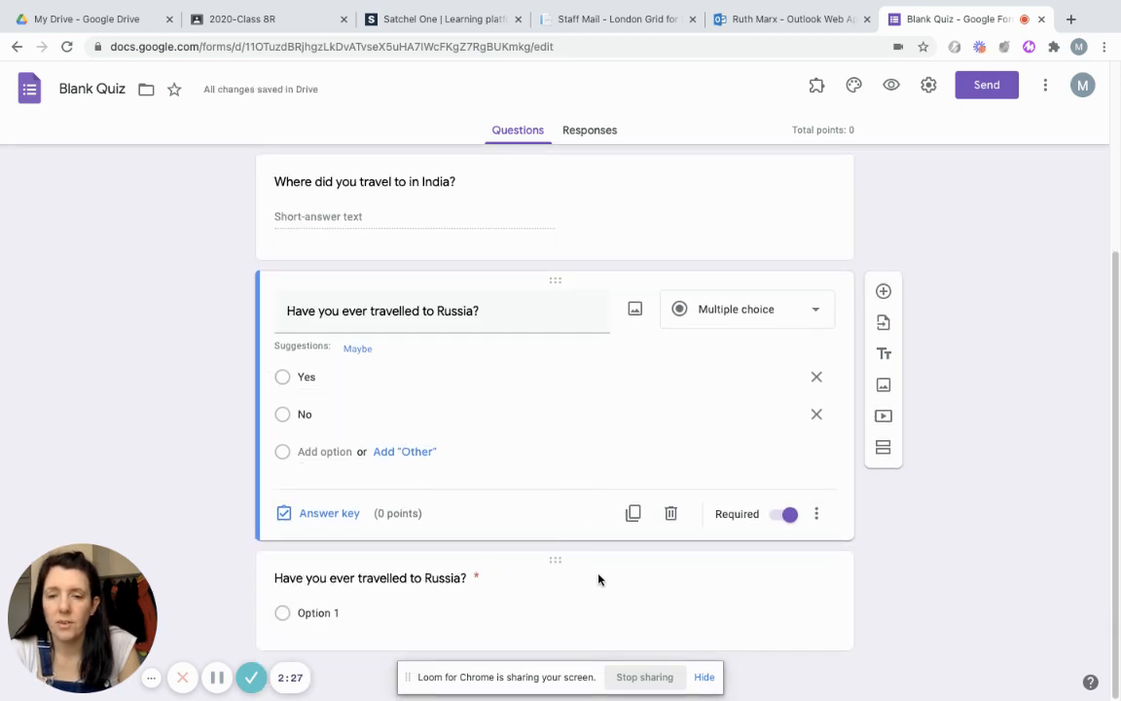
pyautogui.click(597, 580)
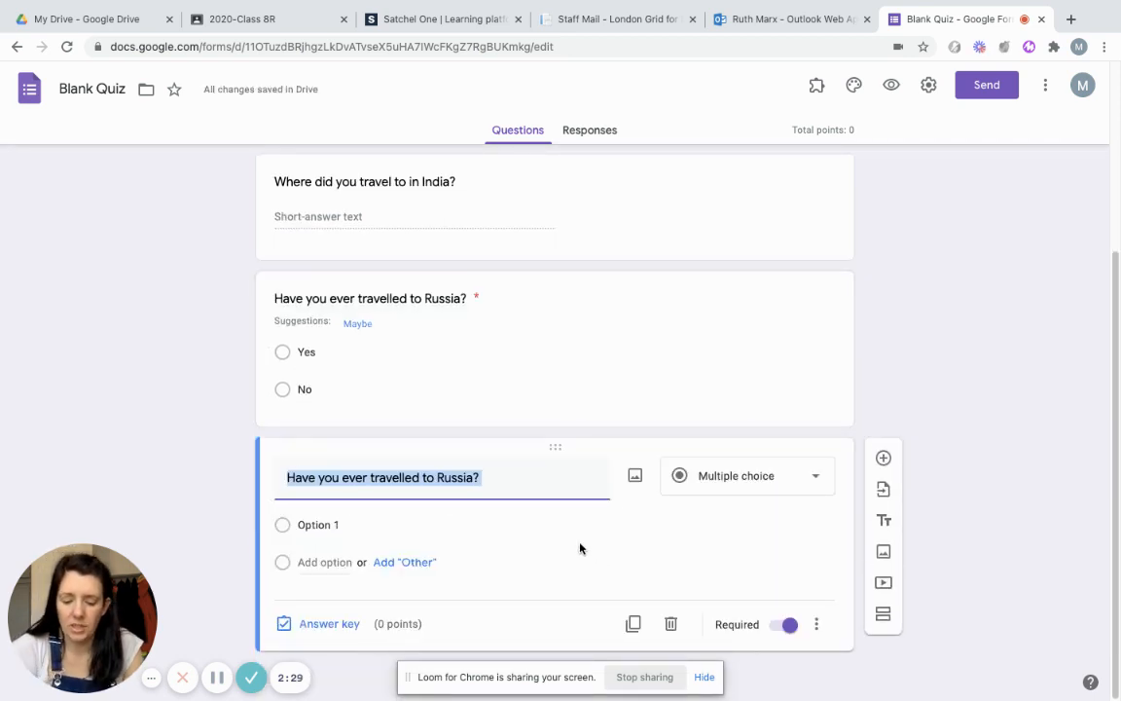
pyautogui.write('Where did you')
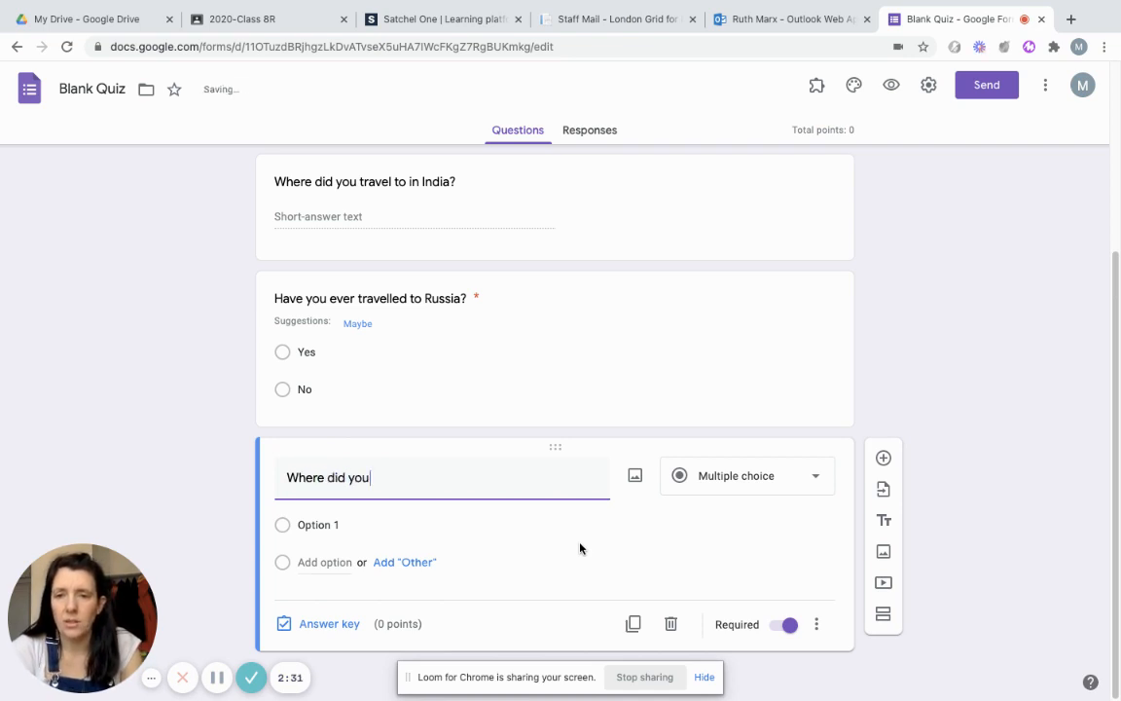
pyautogui.write(' travel to in rus')
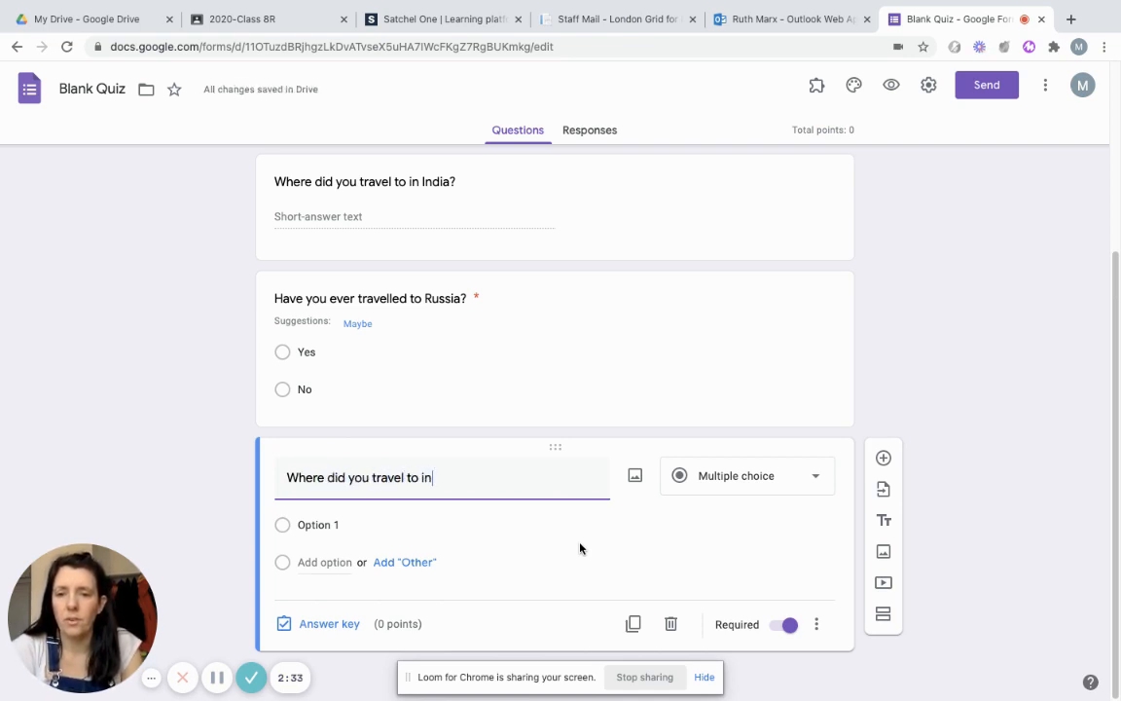
pyautogui.press('BackSpace')
pyautogui.press('BackSpace')
pyautogui.press('BackSpace')
pyautogui.write('Russia?')
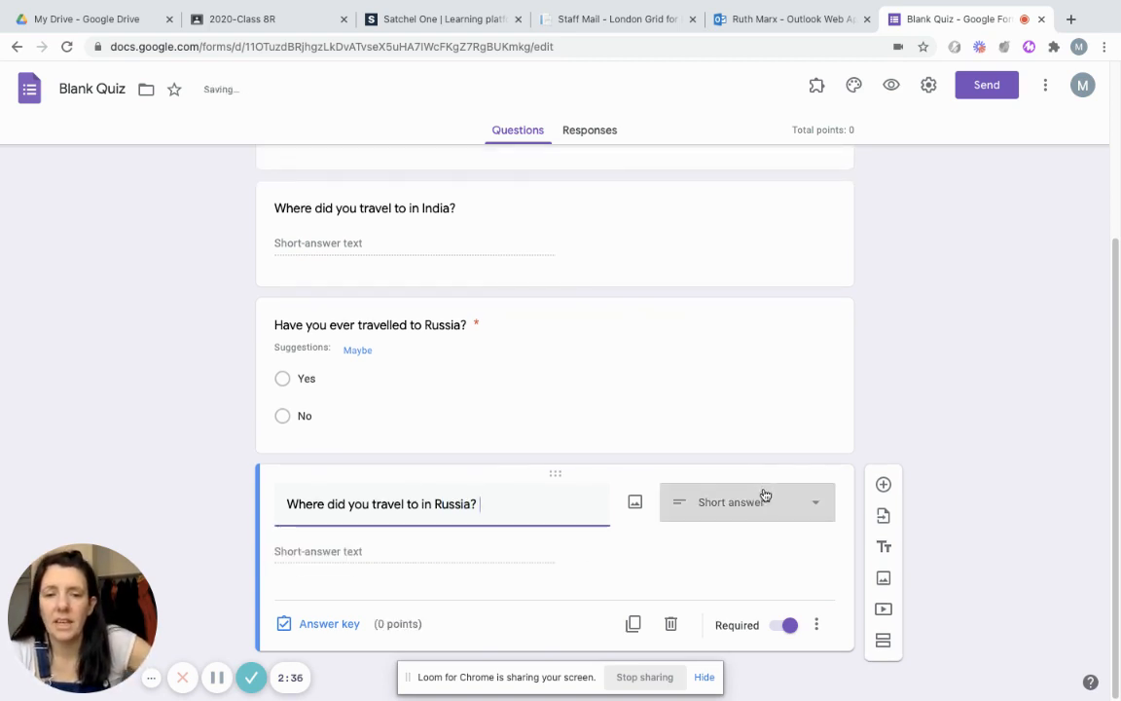
pyautogui.click(767, 504)
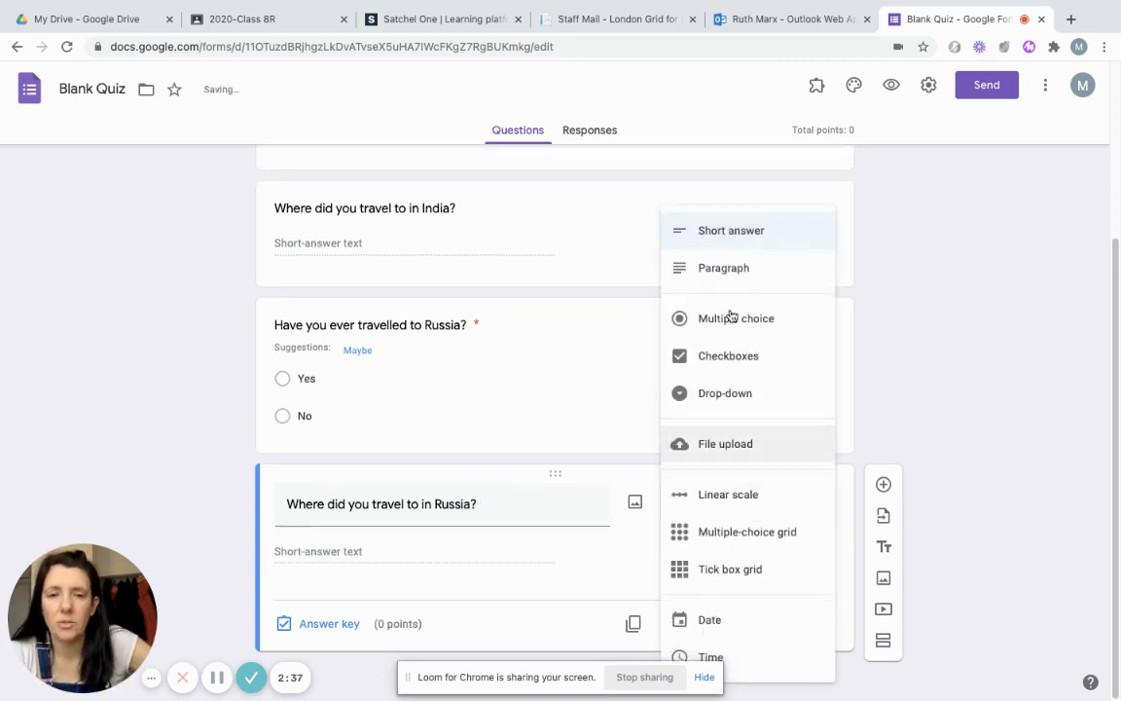
pyautogui.click(732, 242)
# Duplicate the "Where did you travel to in Russia?" question, set the copy to multiple choice and select its title text.
pyautogui.scroll(3, 636, 550)
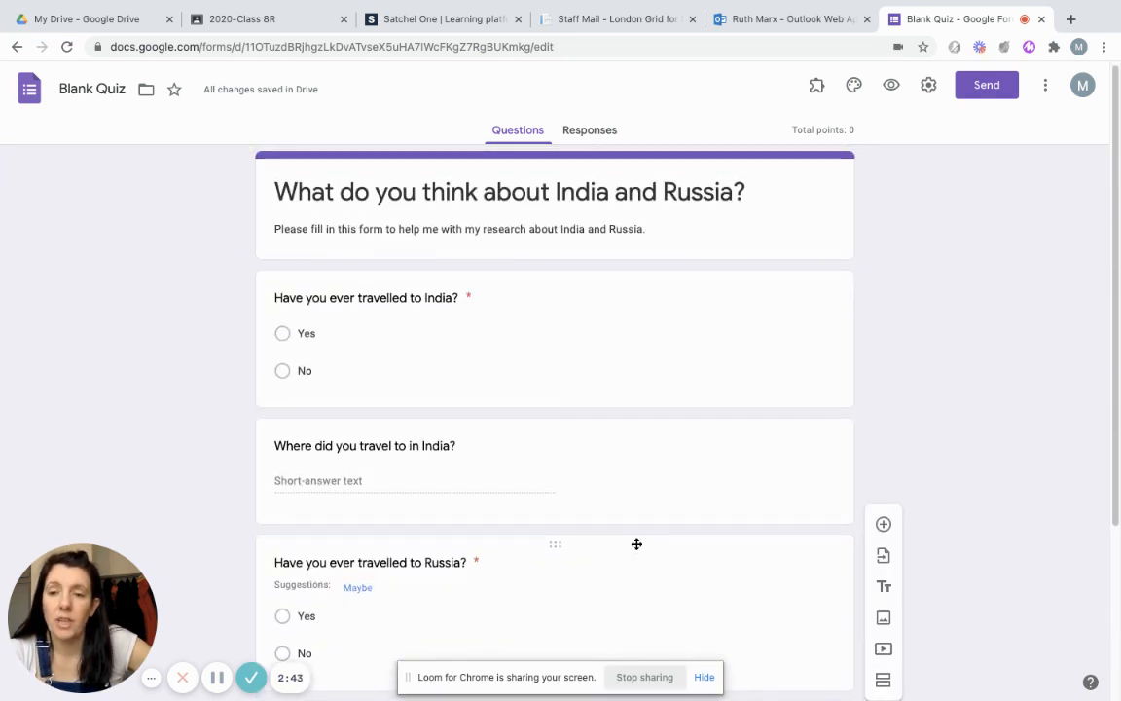
pyautogui.scroll(-3, 636, 544)
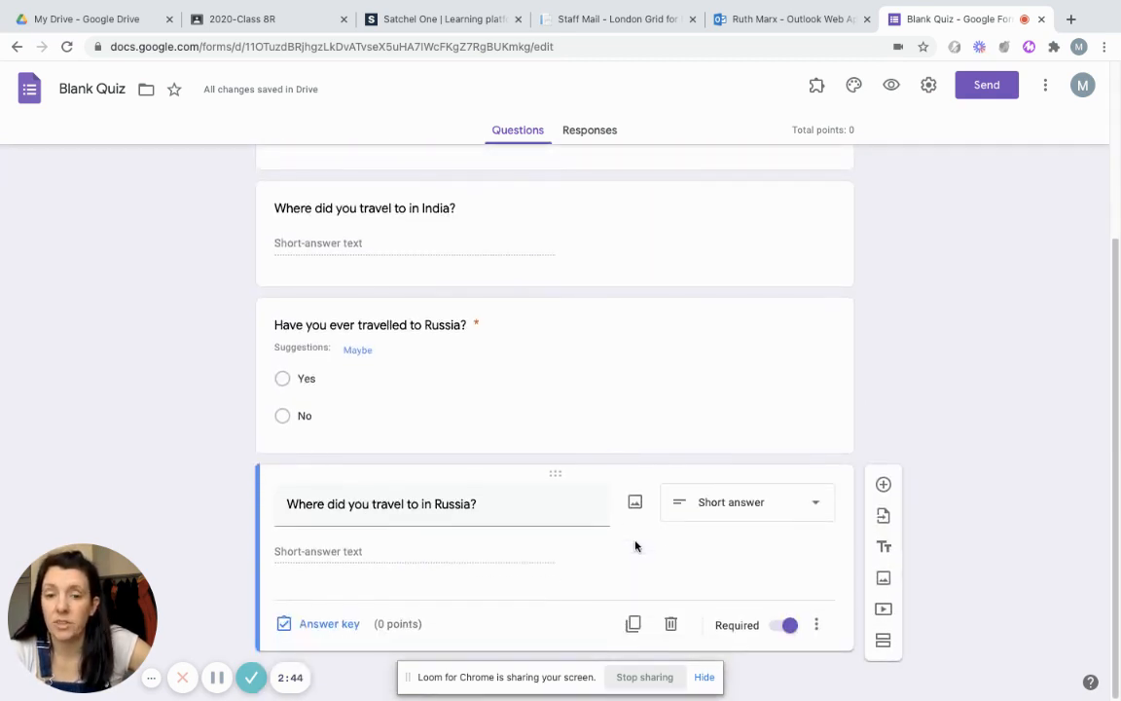
pyautogui.scroll(3, 652, 531)
pyautogui.scroll(-3, 652, 531)
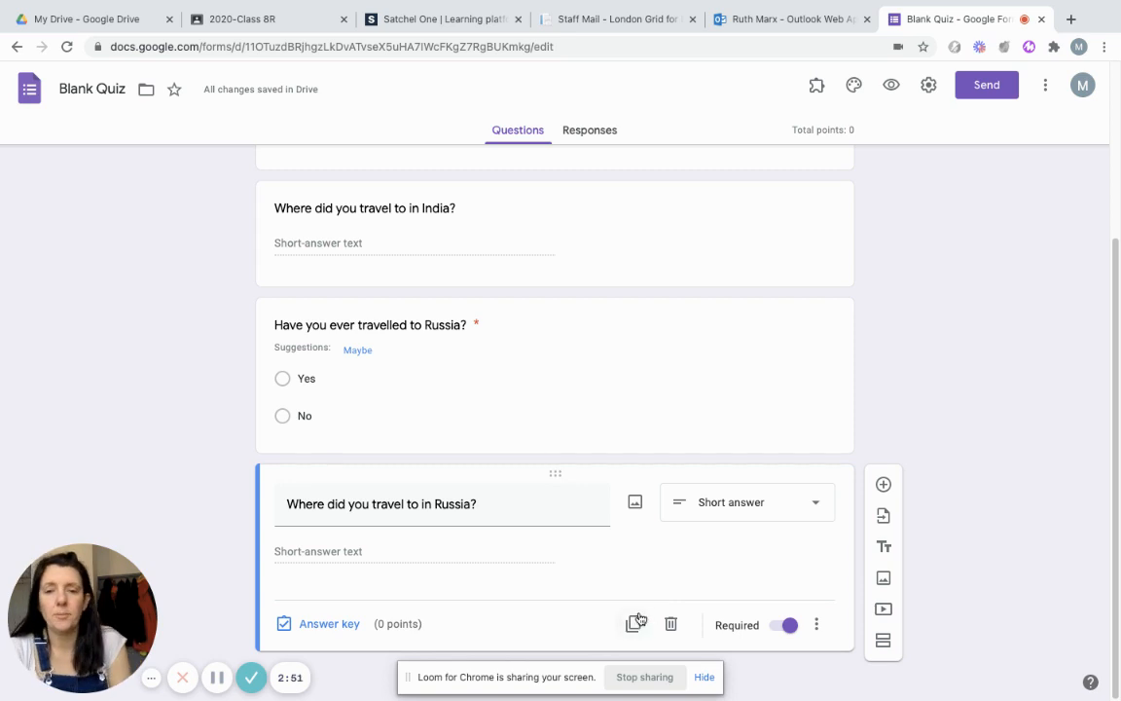
pyautogui.click(633, 621)
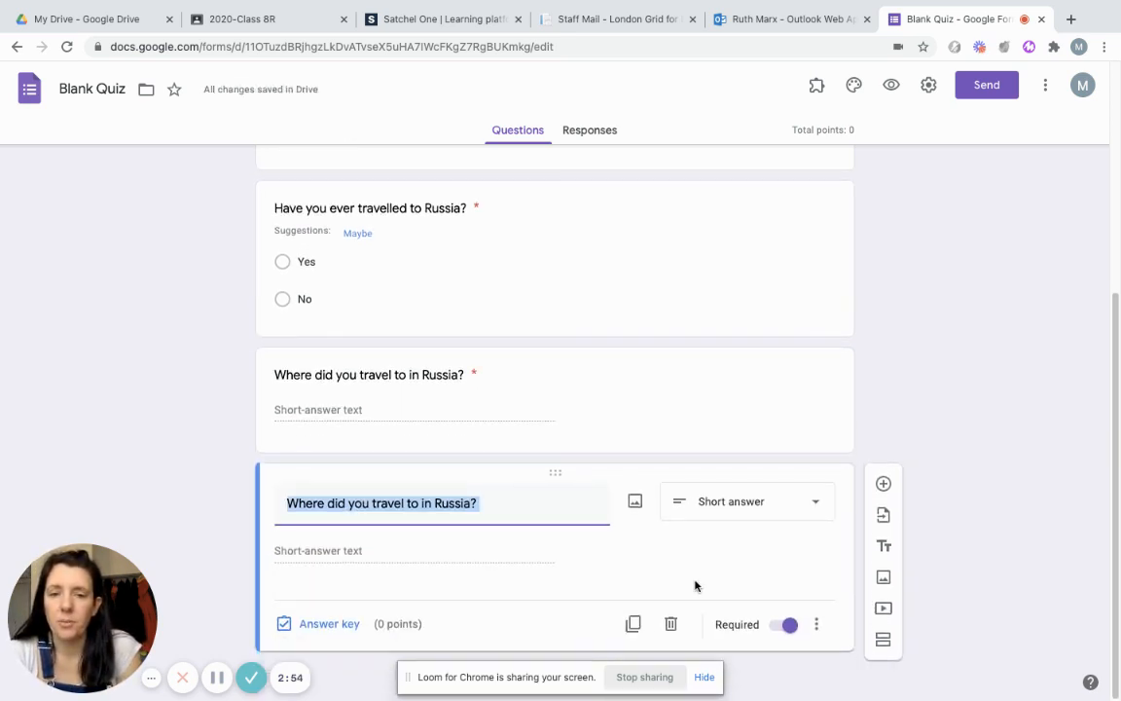
pyautogui.click(794, 517)
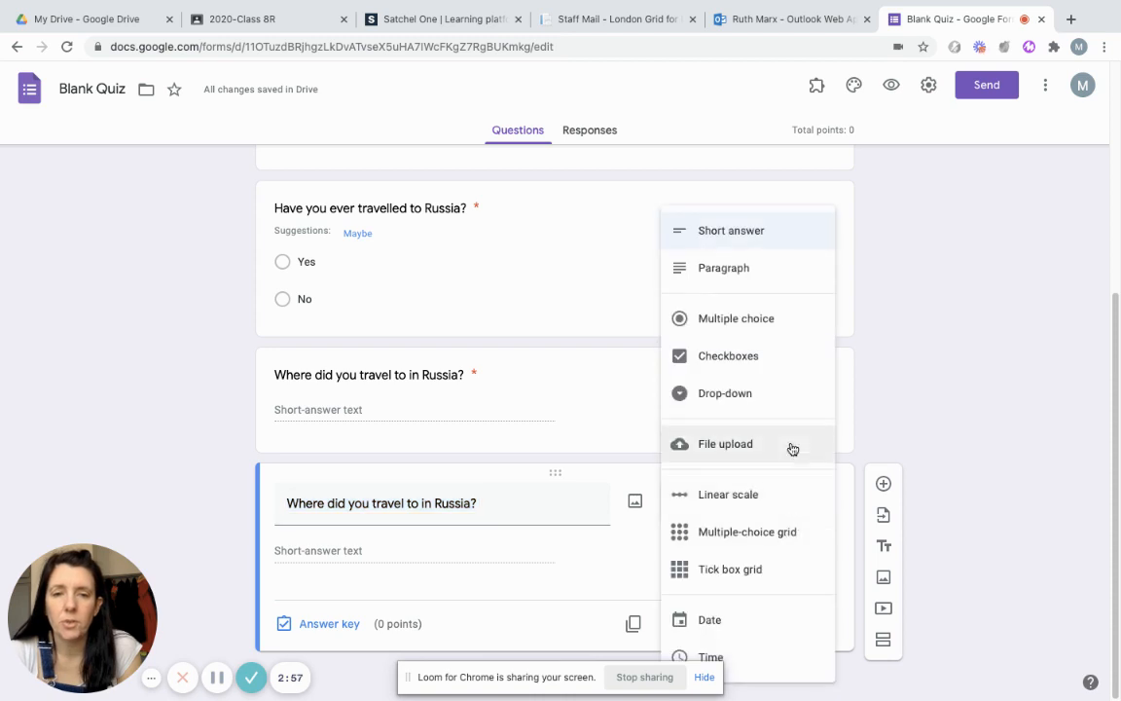
pyautogui.click(760, 337)
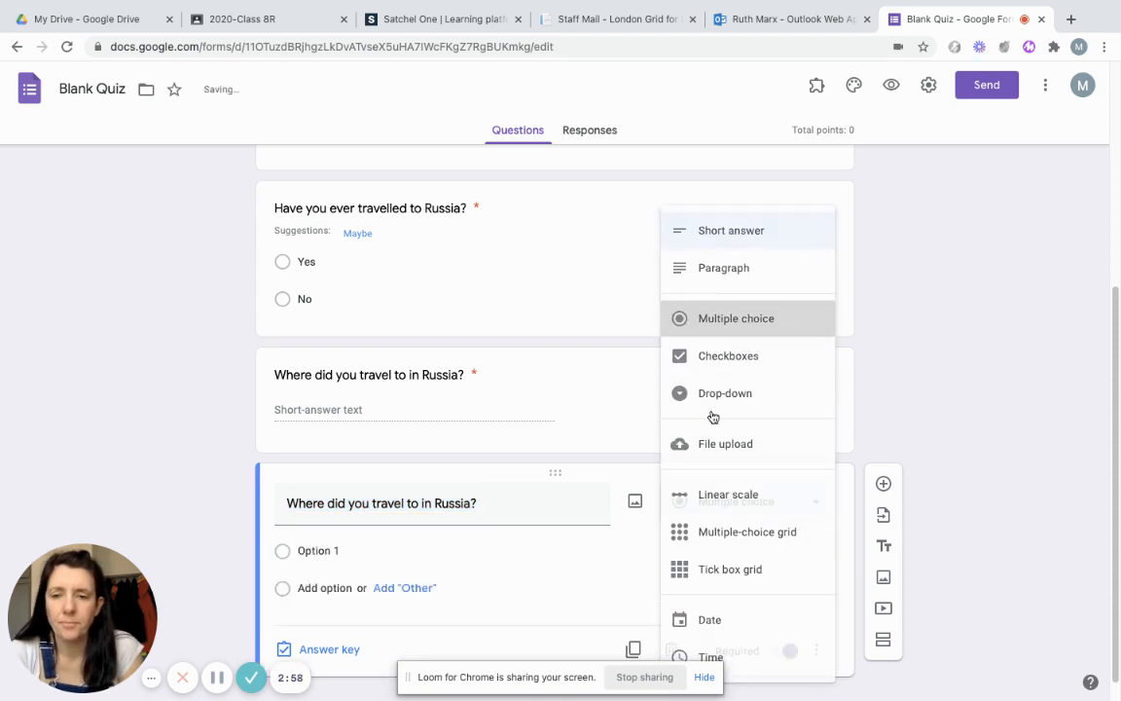
pyautogui.tripleClick(543, 506)
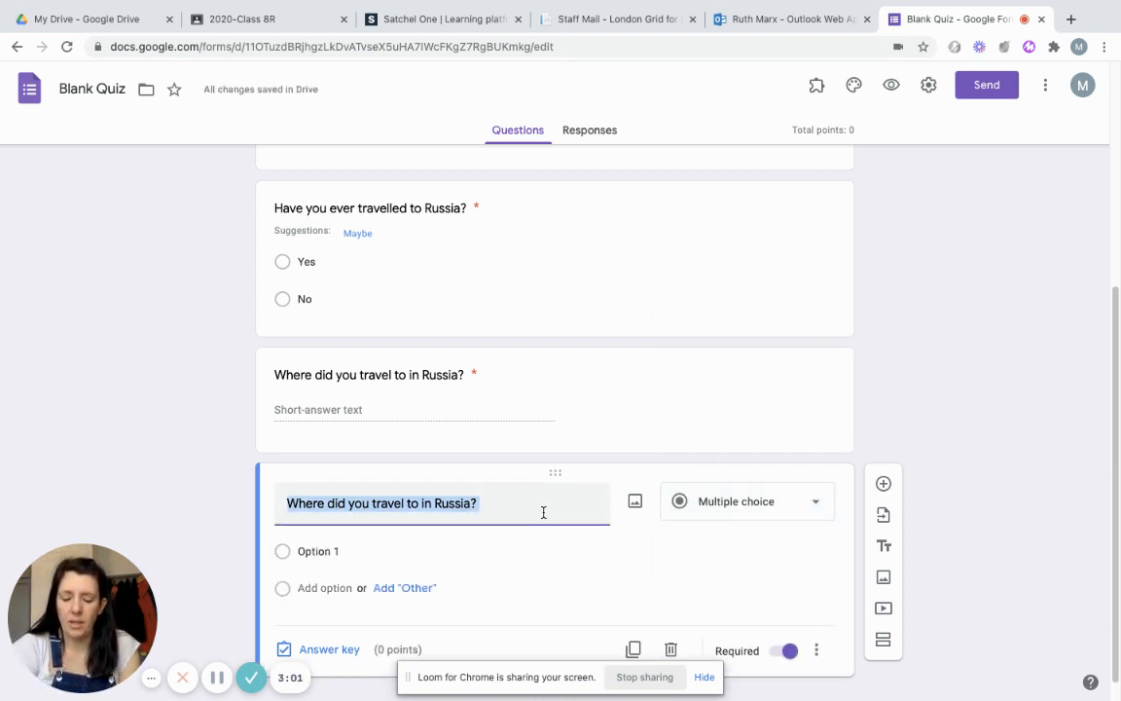
pyautogui.write('How ')
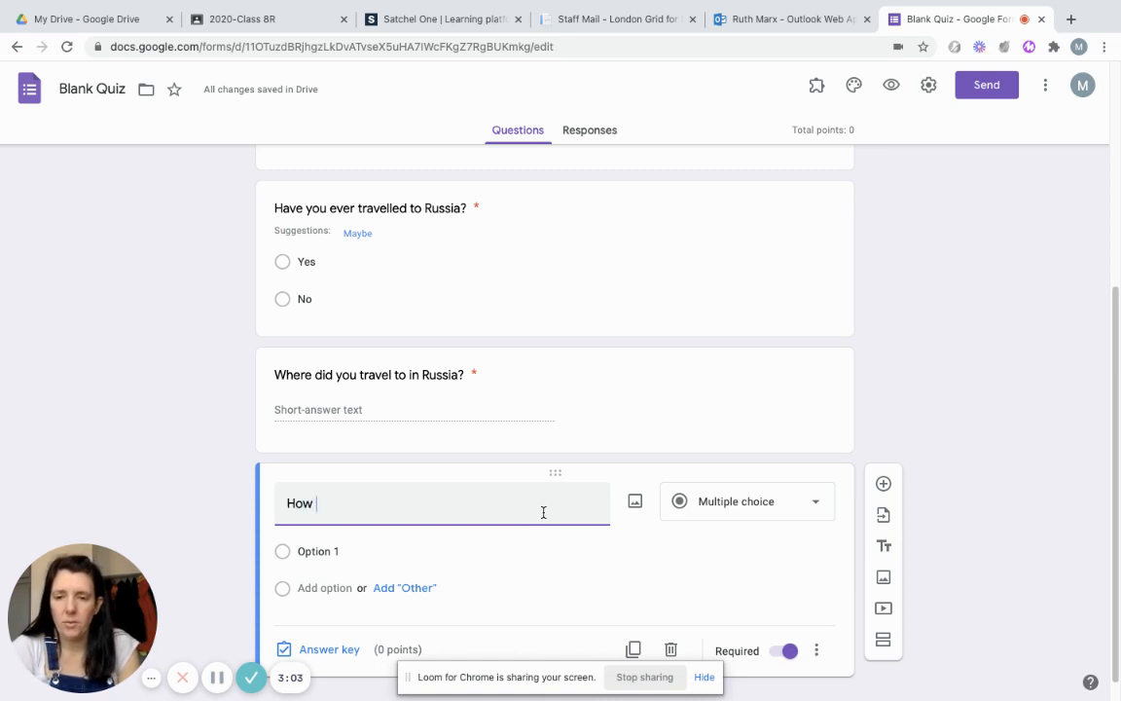
pyautogui.write('L')
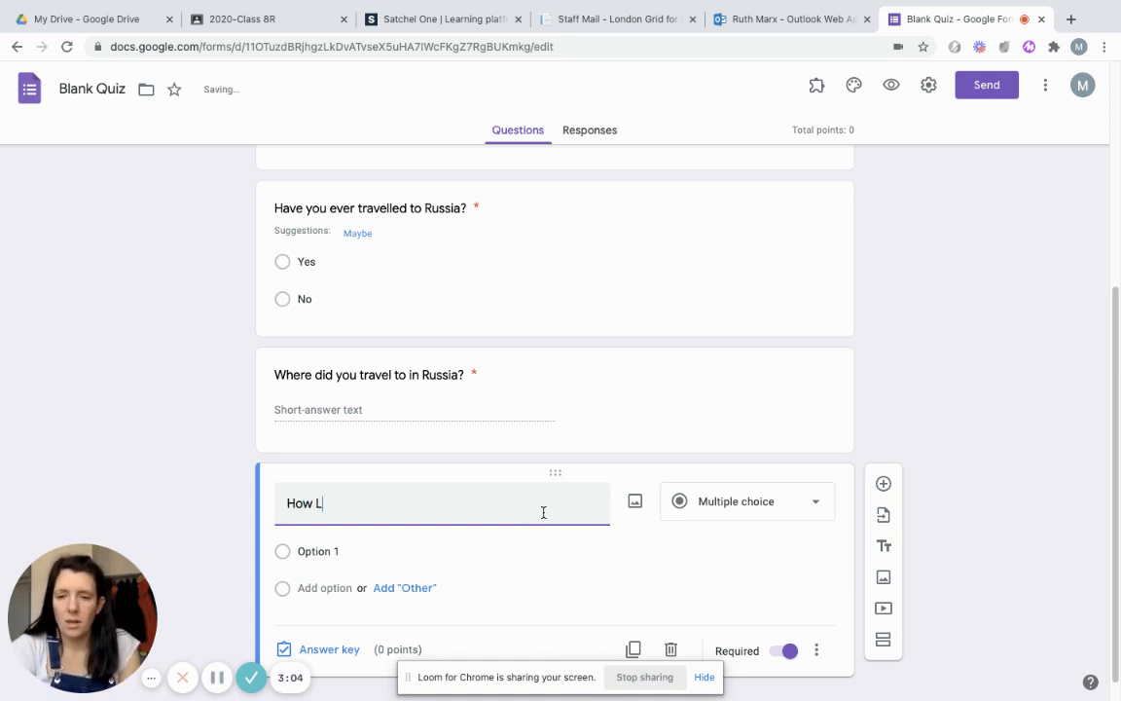
pyautogui.write('arg')
pyautogui.press('BackSpace')
pyautogui.press('BackSpace')
pyautogui.press('BackSpace')
pyautogui.press('BackSpace')
pyautogui.press('BackSpace')
pyautogui.press('BackSpace')
pyautogui.press('BackSpace')
pyautogui.press('BackSpace')
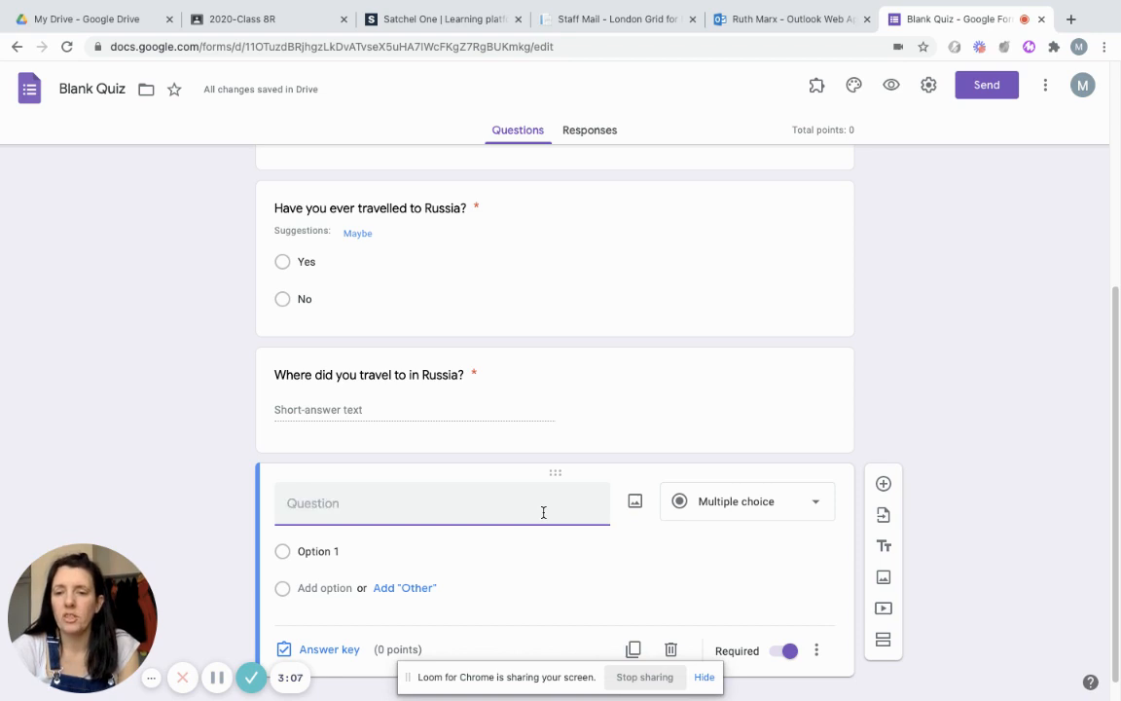
# Title the new question "Which country do you think is largest?" and give it the answer options India and Russia.
pyautogui.write('Which countr')
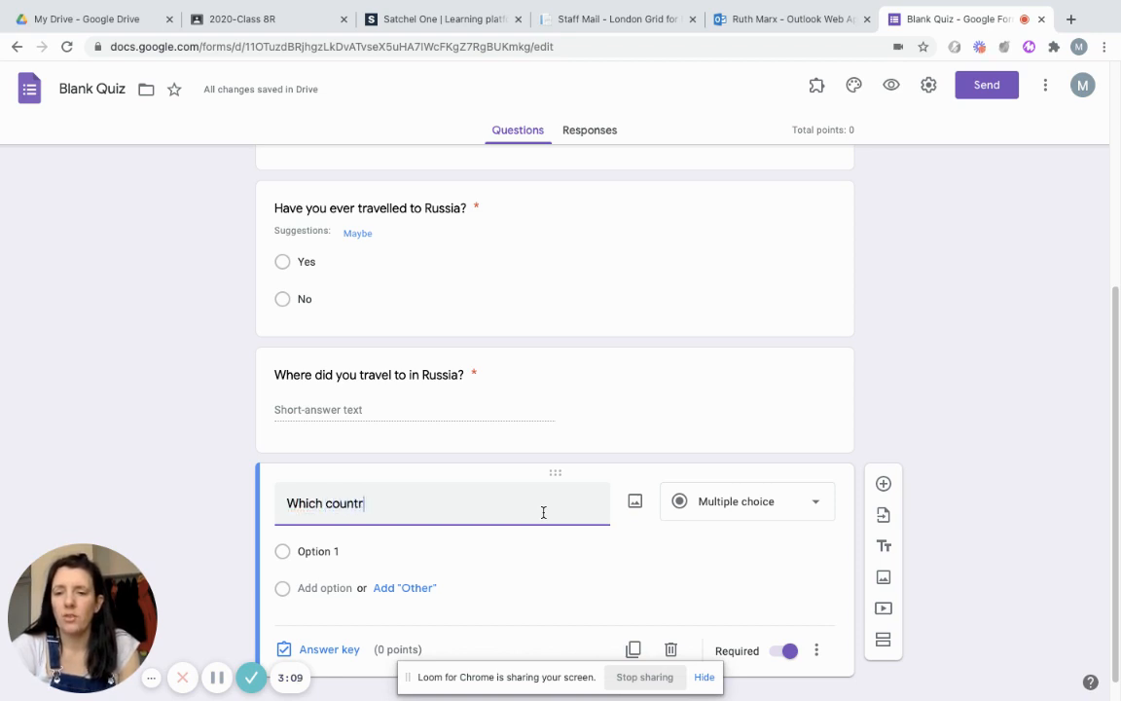
pyautogui.write('y do you think is lar')
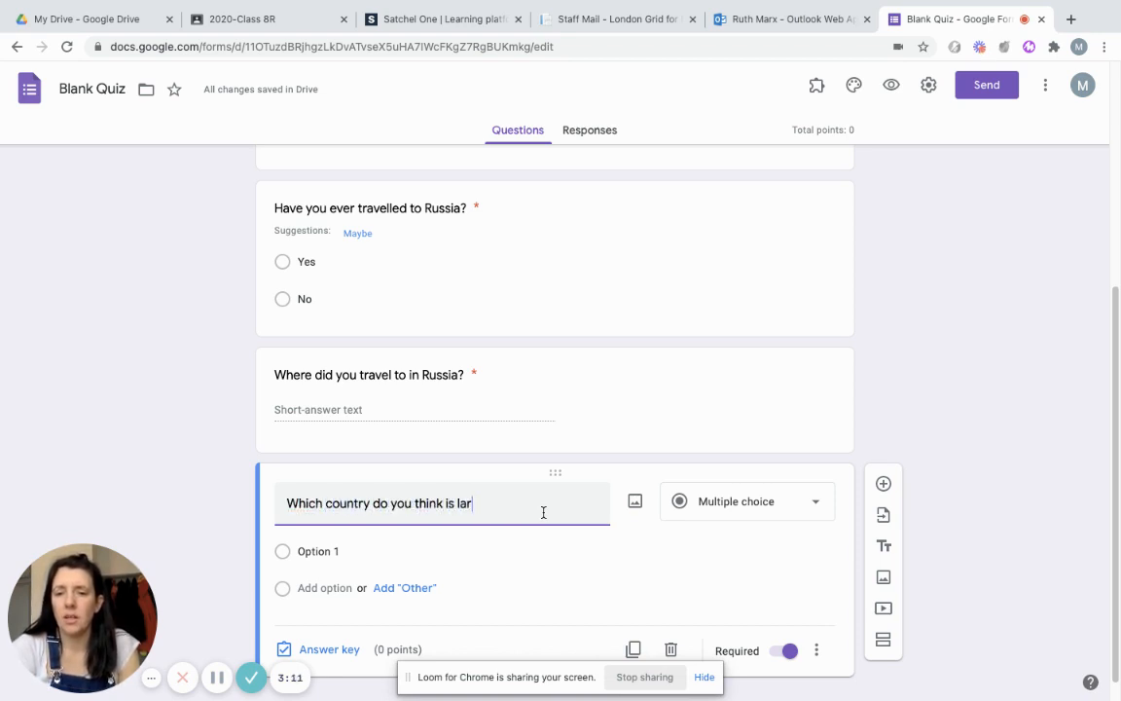
pyautogui.write('gest?')
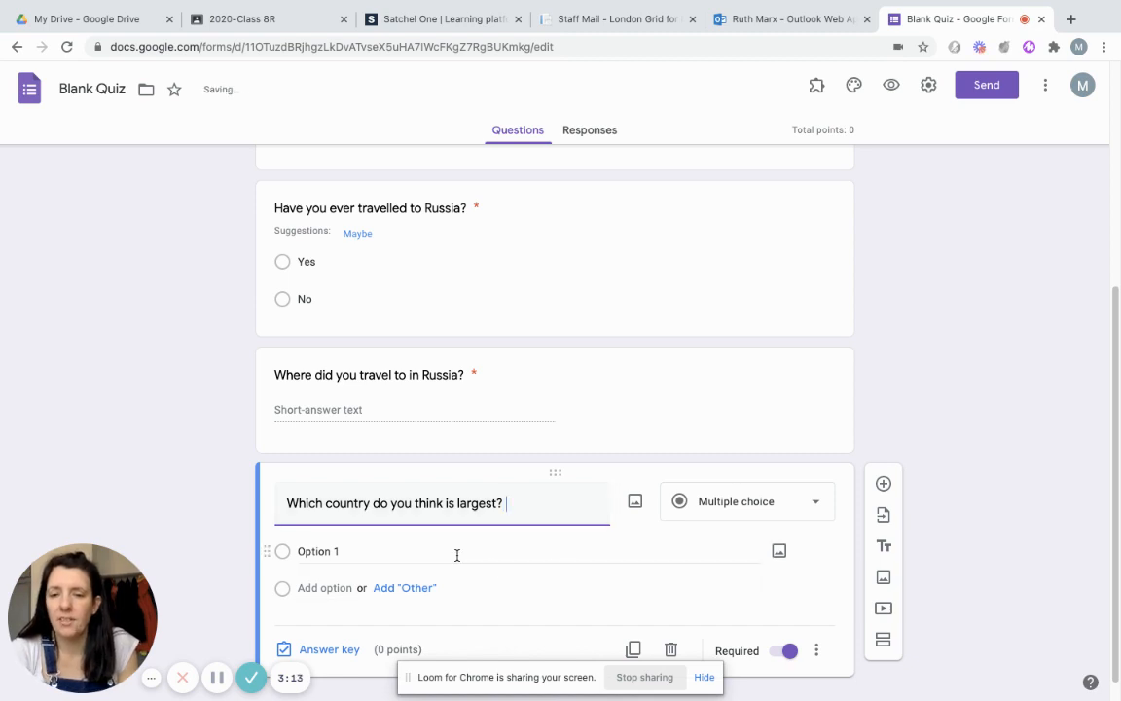
pyautogui.click(456, 555)
pyautogui.write('India')
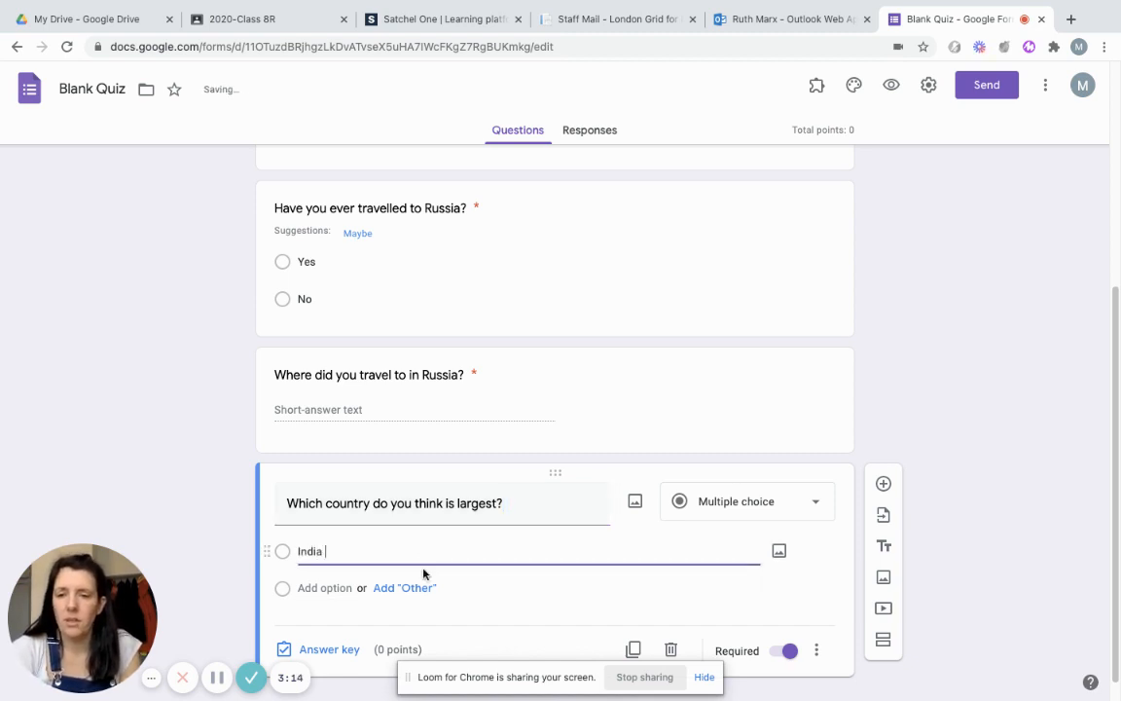
pyautogui.click(342, 586)
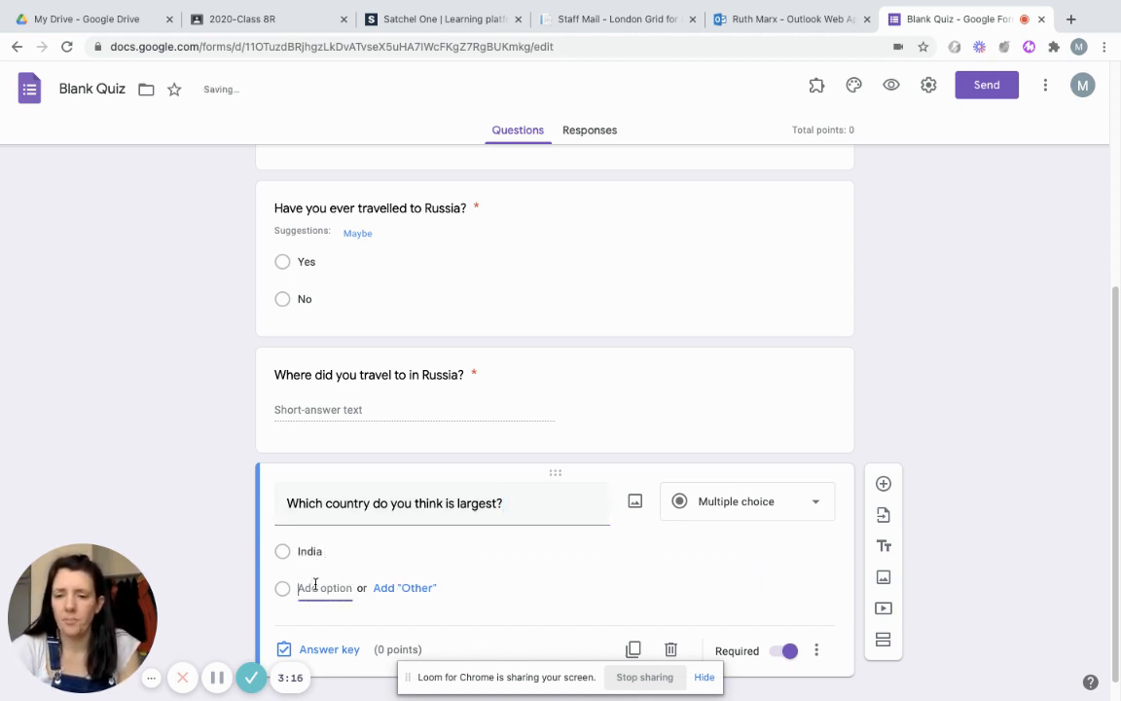
pyautogui.write('Russia')
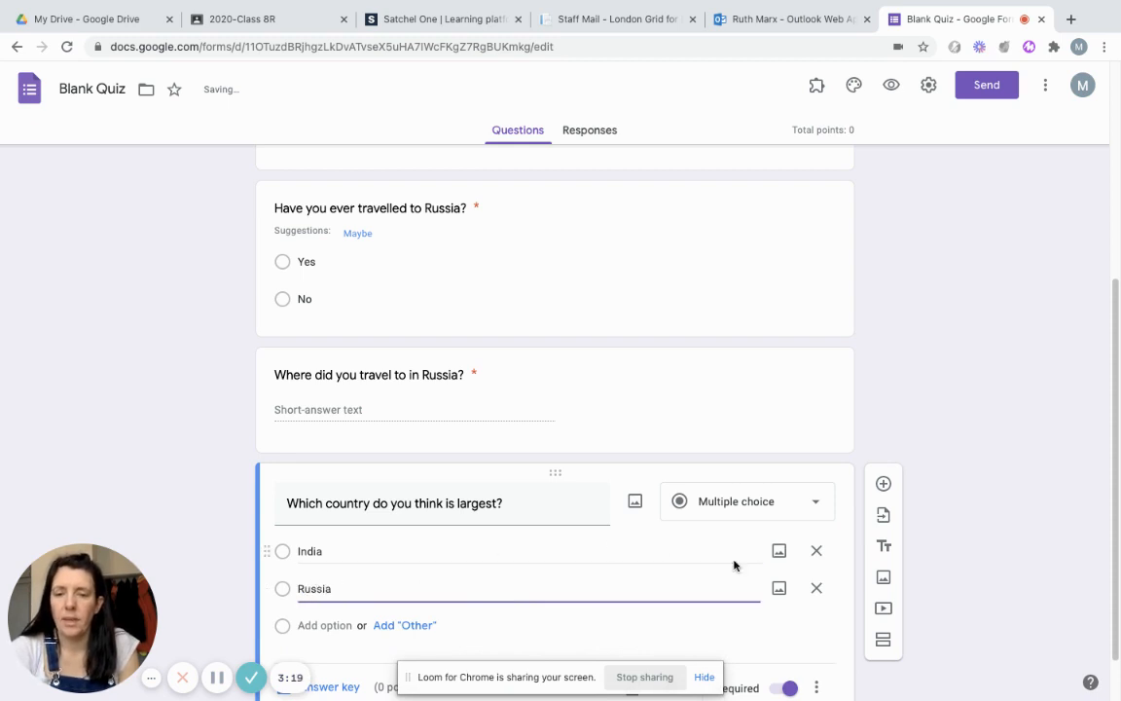
# Duplicate the "Which country do you think is largest?" question and retitle the copy "Which country do you think has the biggest population?".
pyautogui.scroll(-1, 735, 570)
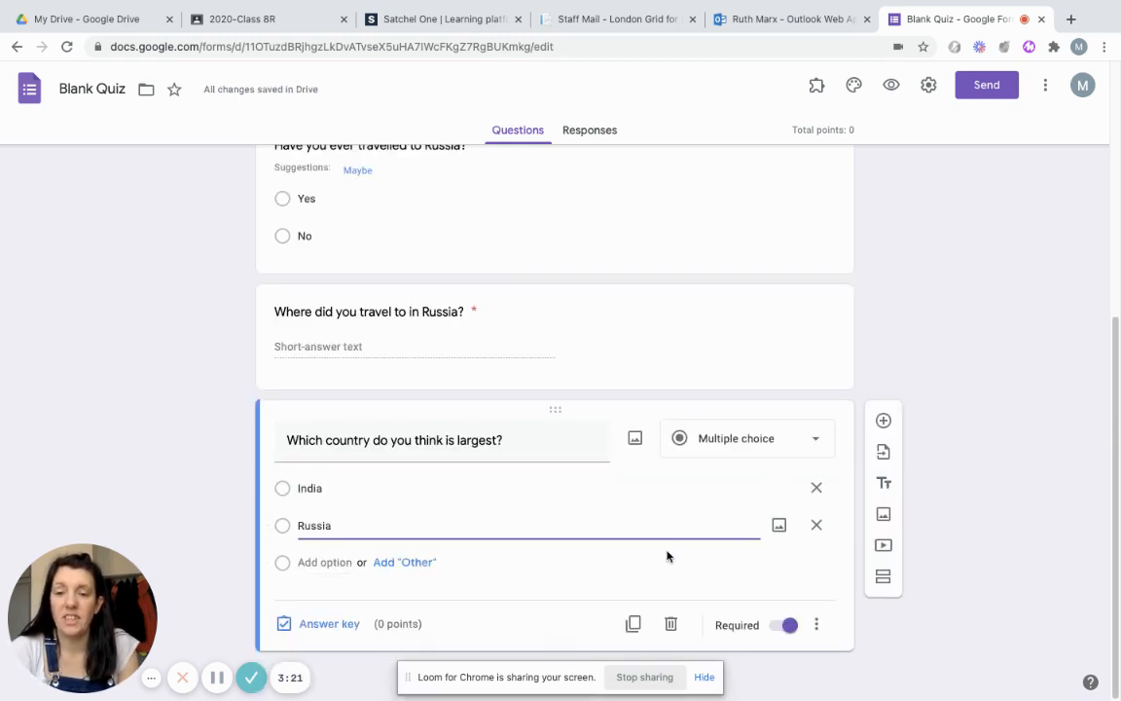
pyautogui.click(634, 622)
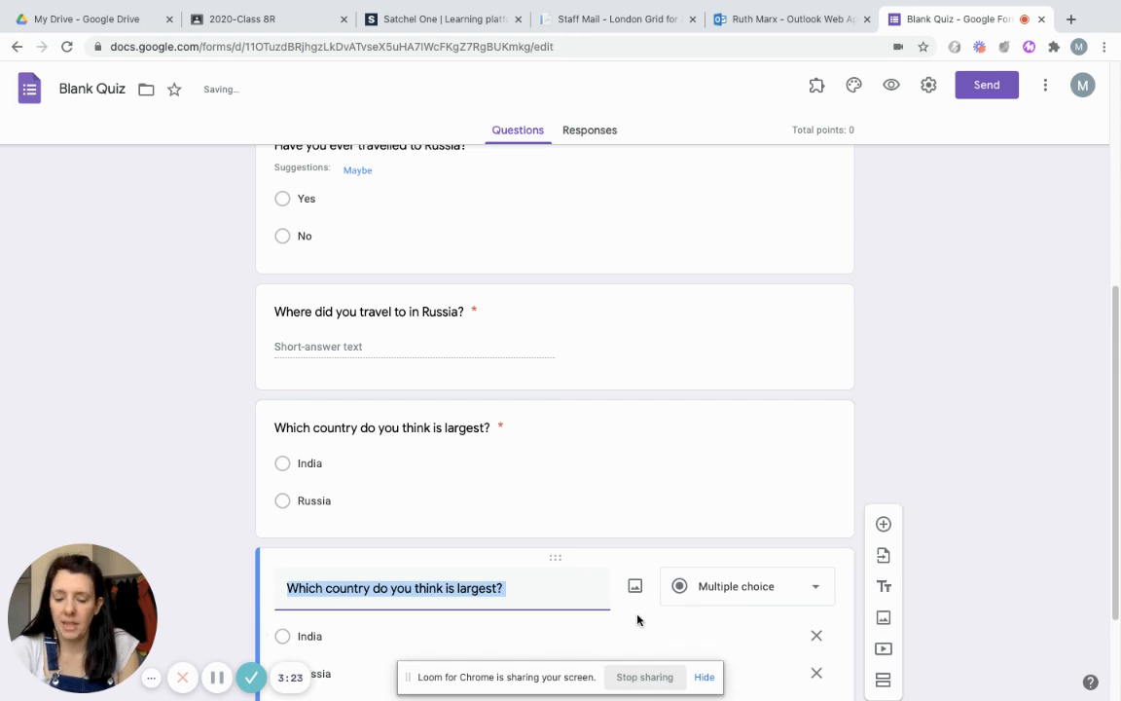
pyautogui.write('Which country fo you')
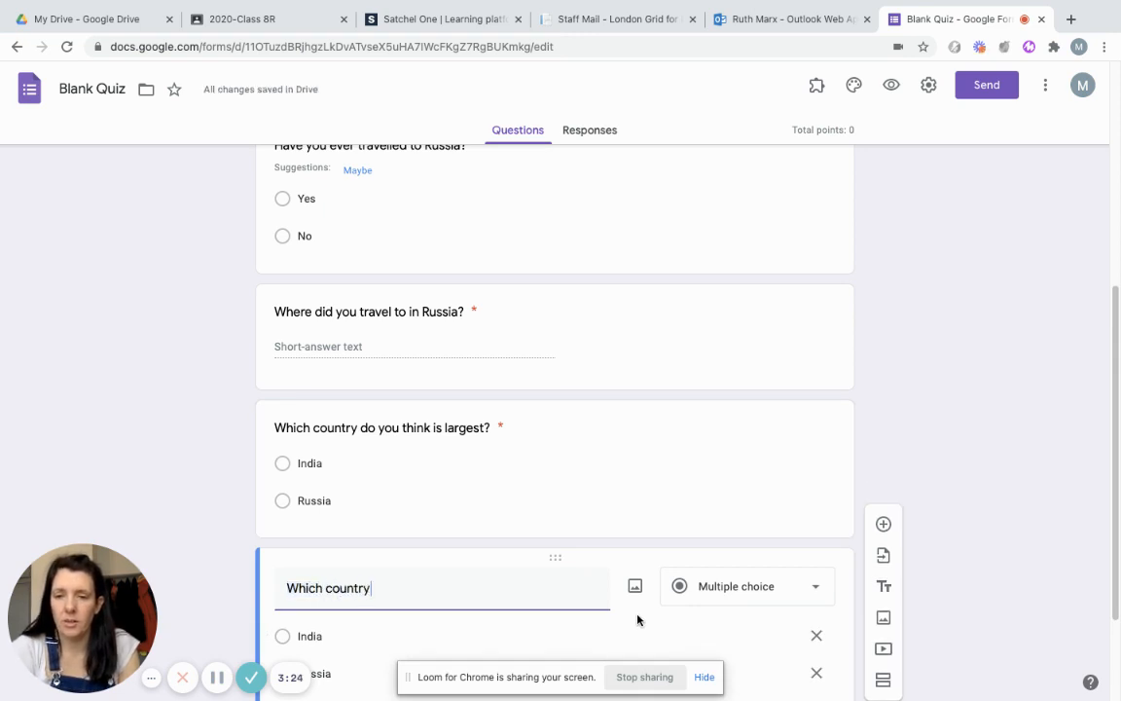
pyautogui.press('BackSpace')
pyautogui.press('BackSpace')
pyautogui.press('BackSpace')
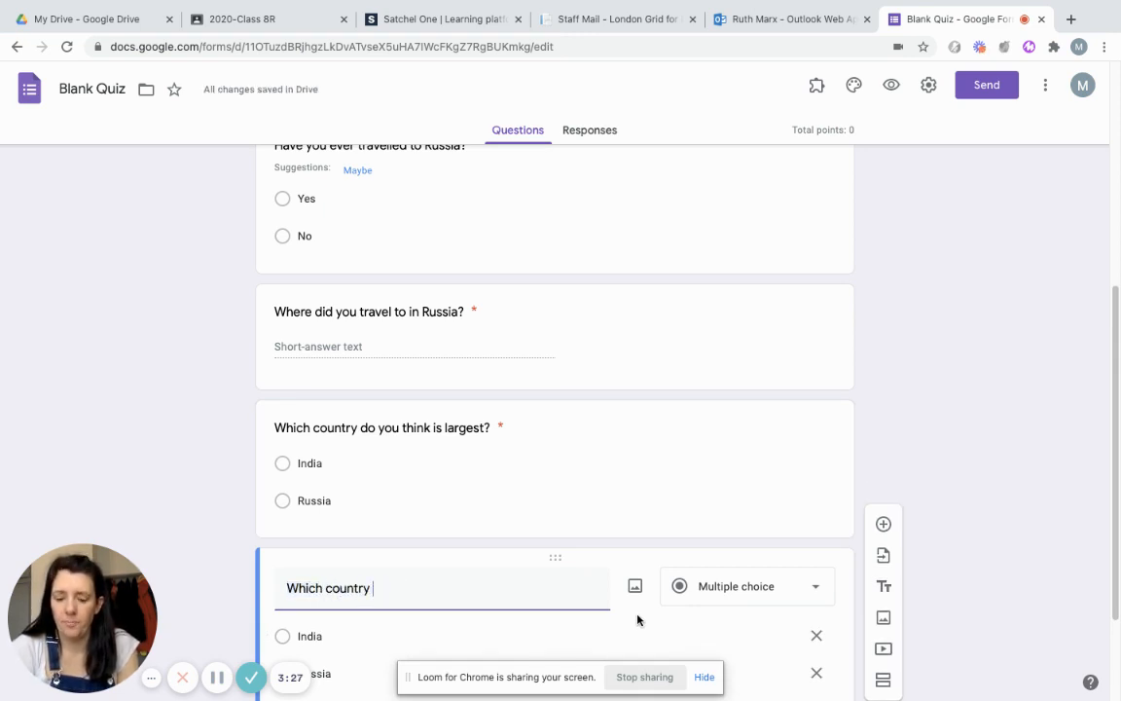
pyautogui.write('do you thi')
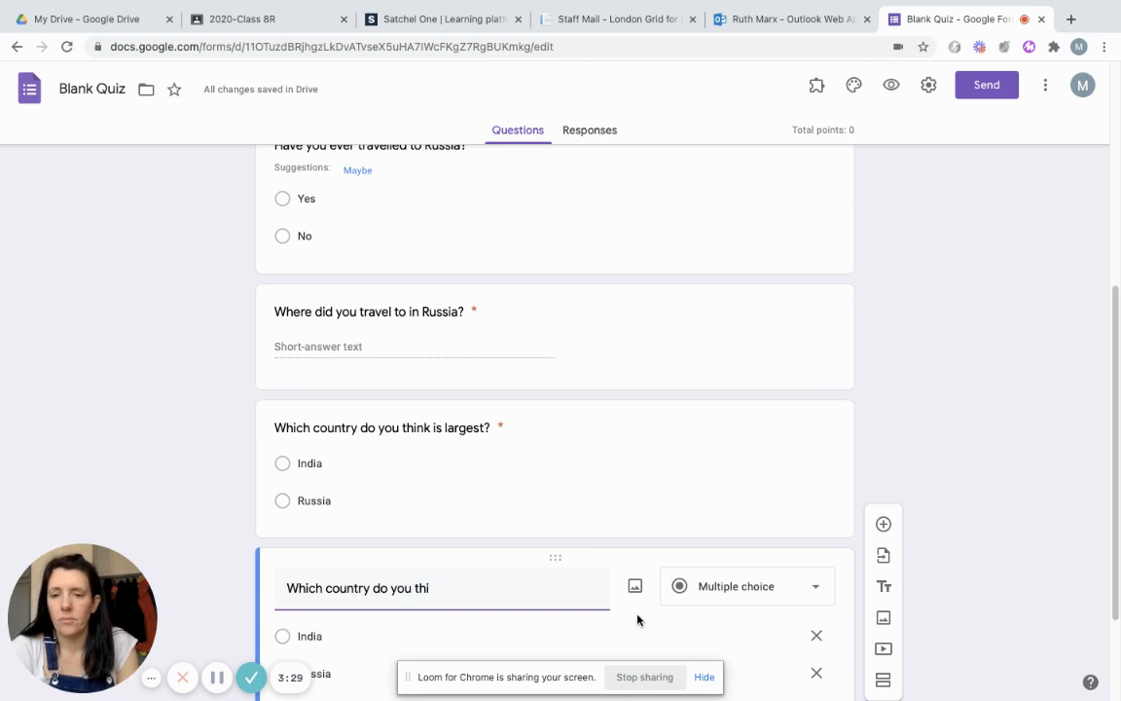
pyautogui.write('nk has the b')
pyautogui.write('igge')
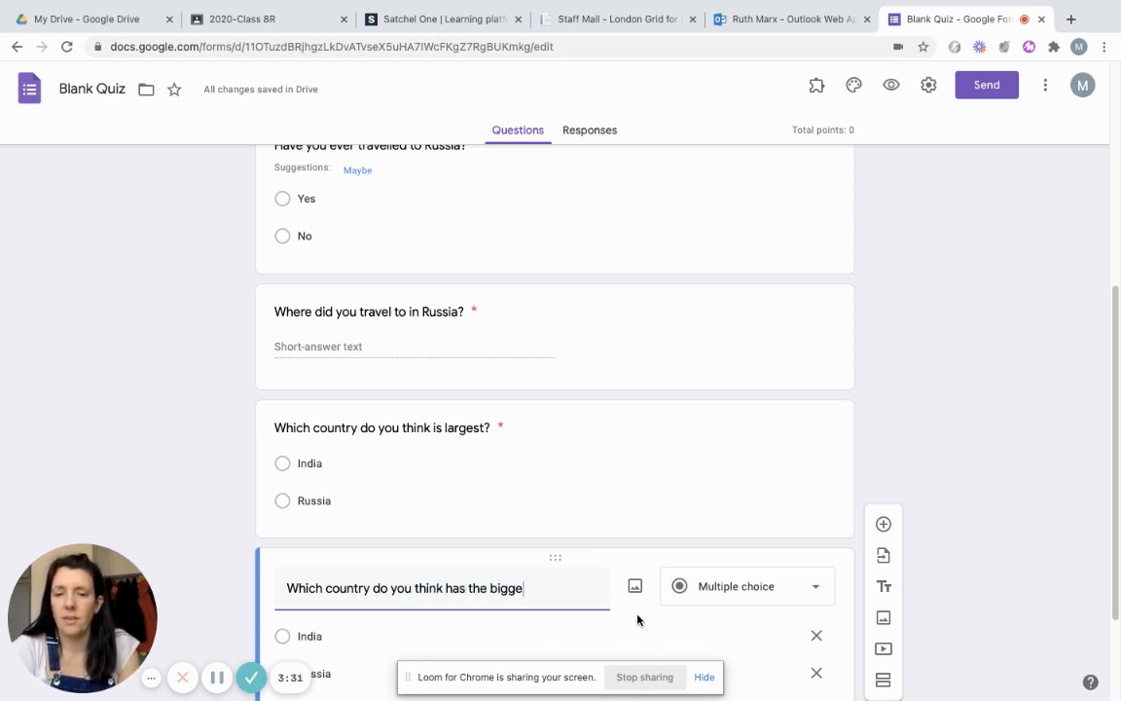
pyautogui.write('st population?')
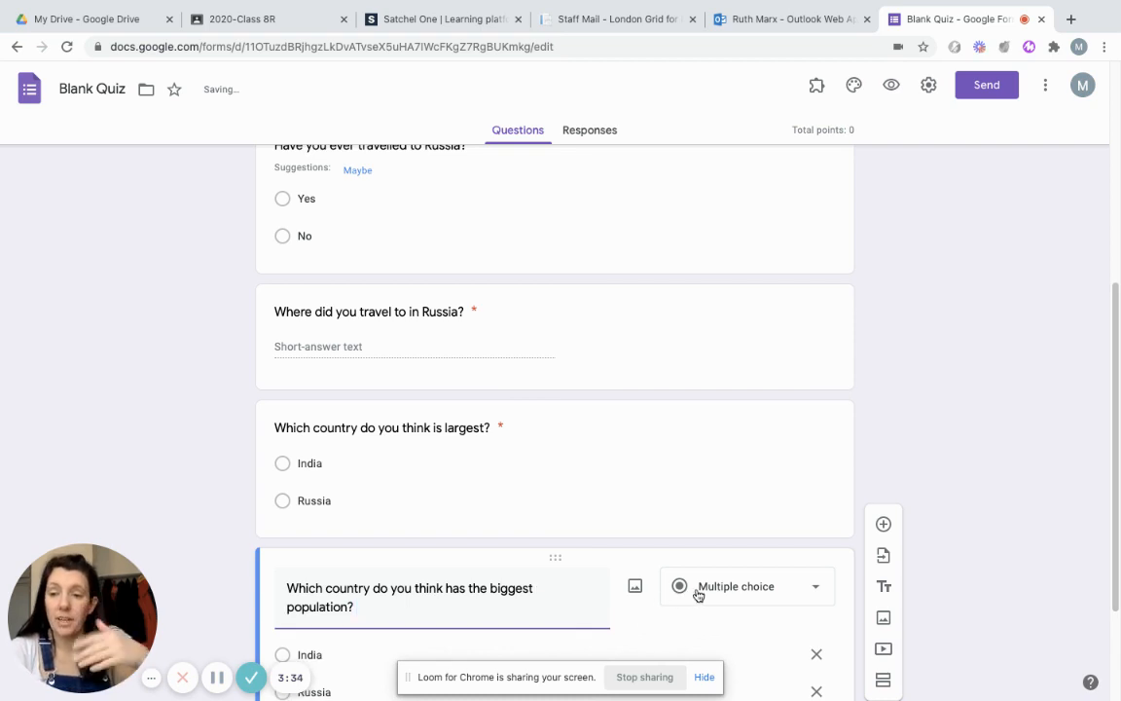
# Duplicate the "Which country do you think has the biggest population?" question and retitle the copy "What do you think the life expectancy is in India?".
pyautogui.scroll(-2, 698, 595)
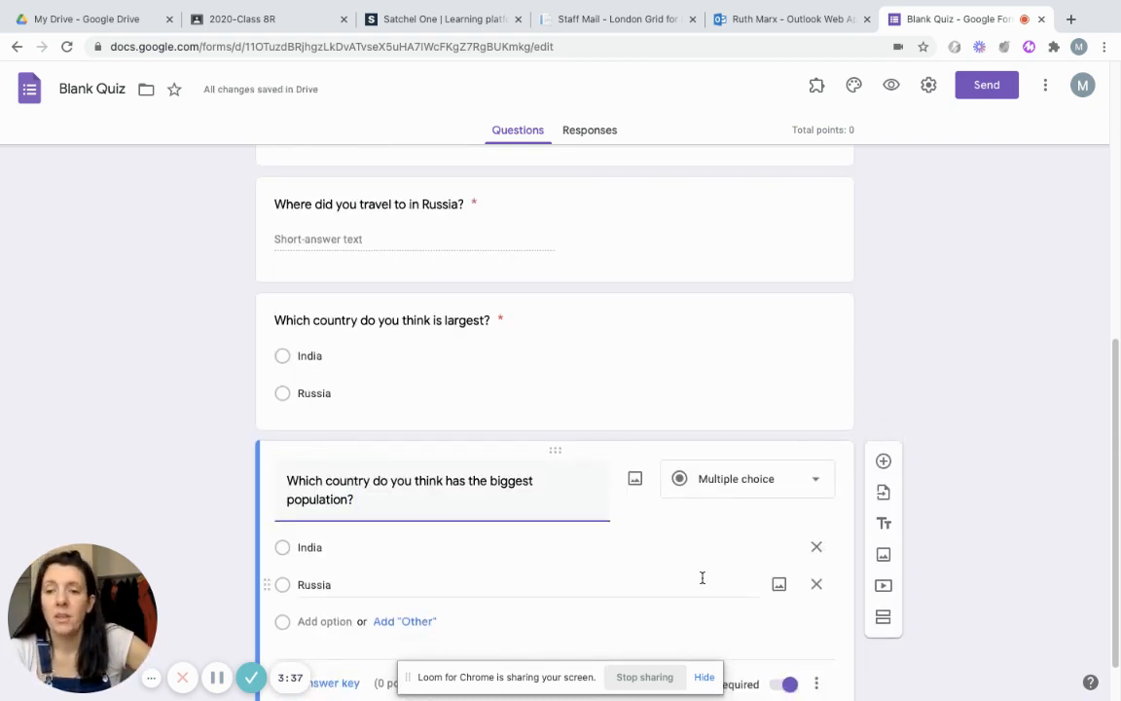
pyautogui.scroll(-1, 701, 577)
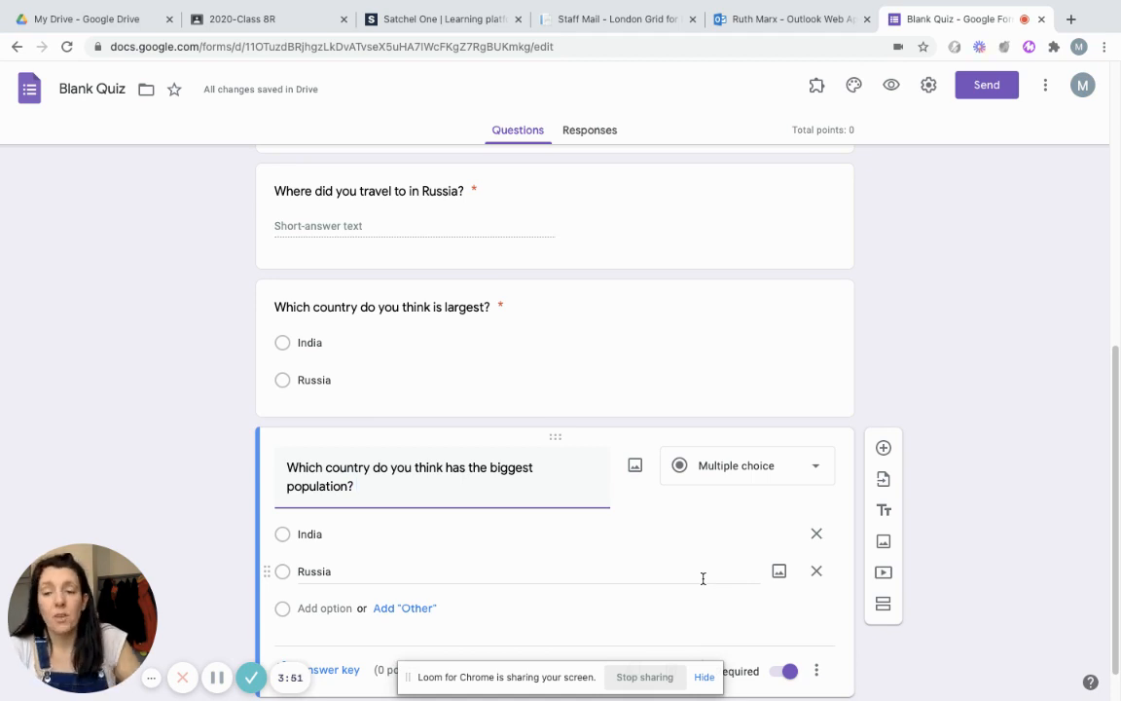
pyautogui.scroll(-1, 707, 572)
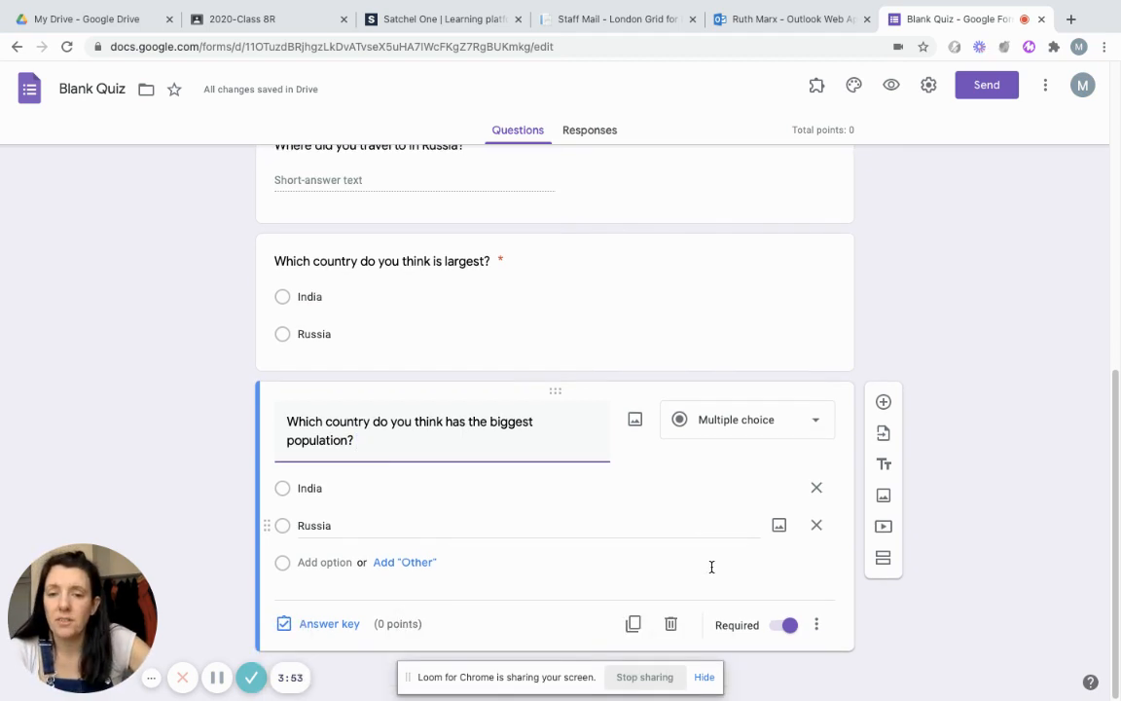
pyautogui.click(628, 628)
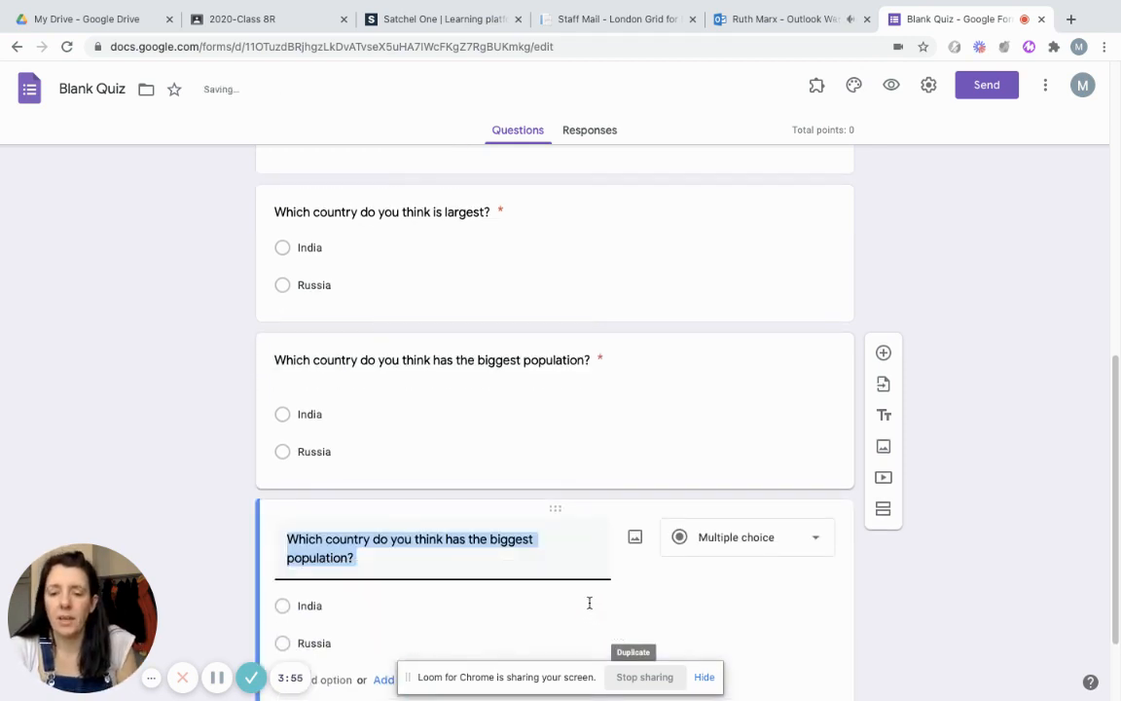
pyautogui.write('What d')
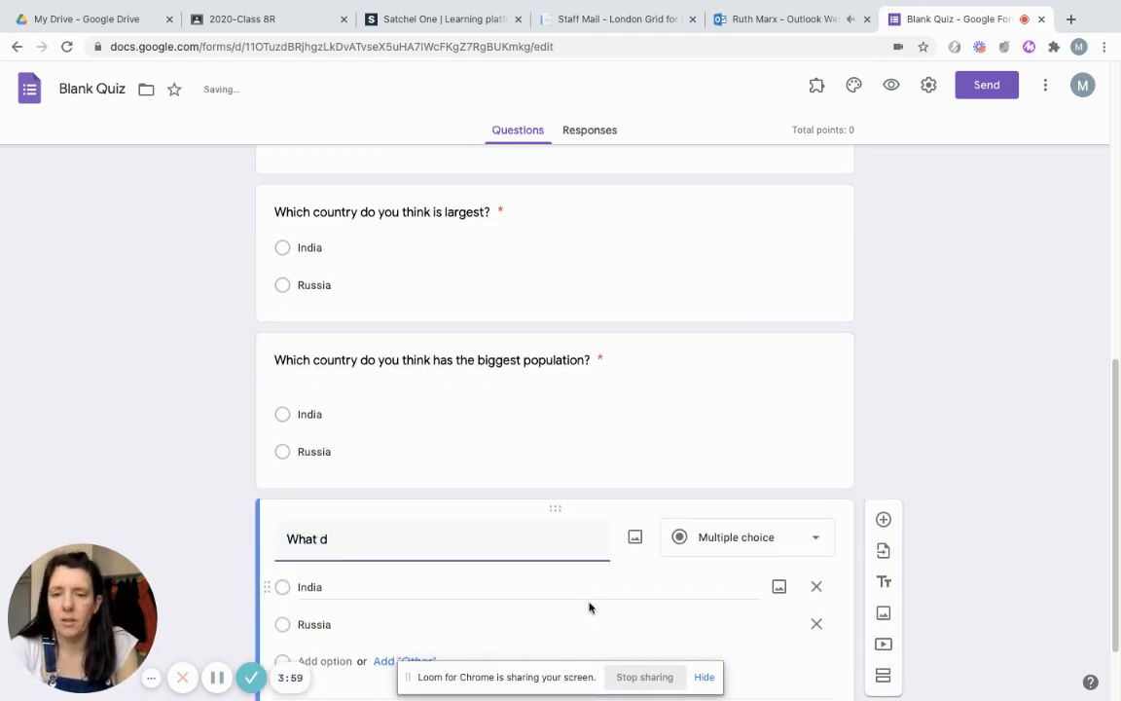
pyautogui.write('o you think the')
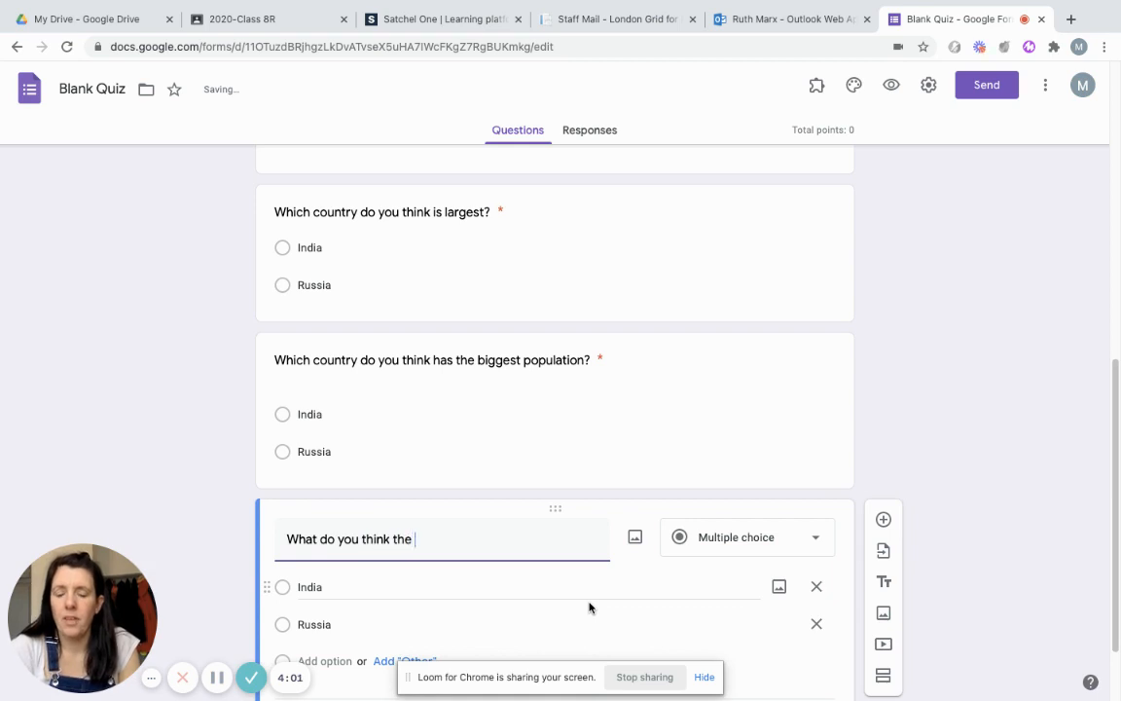
pyautogui.write(' life expe')
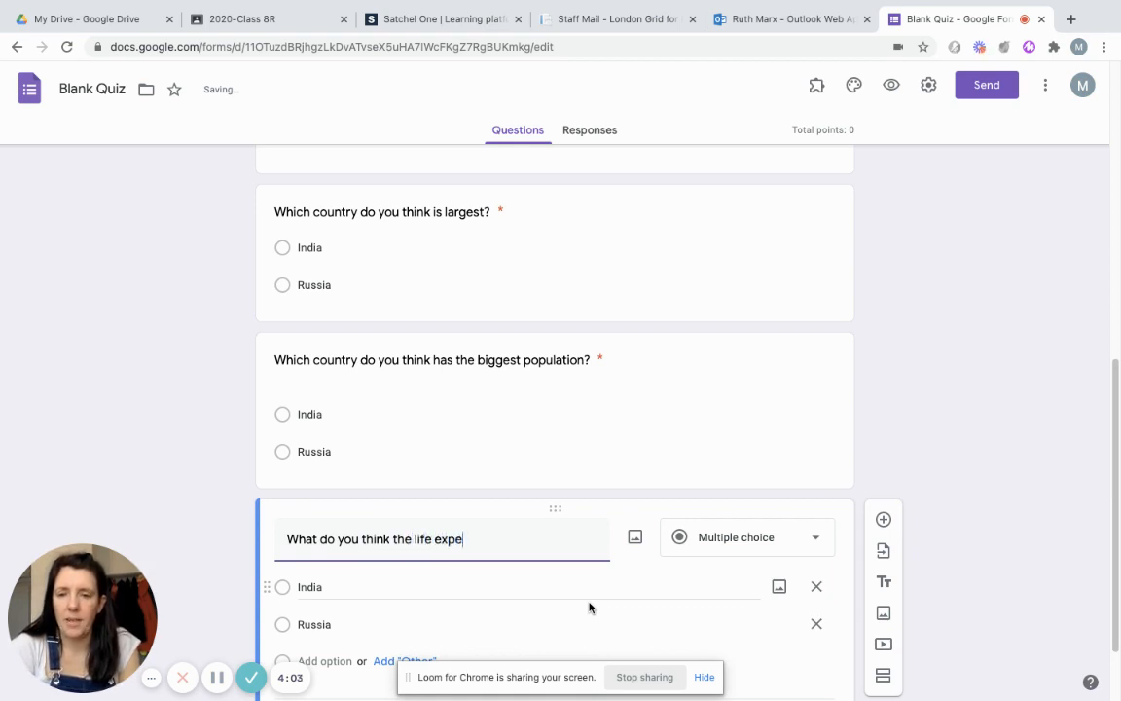
pyautogui.write('ctency')
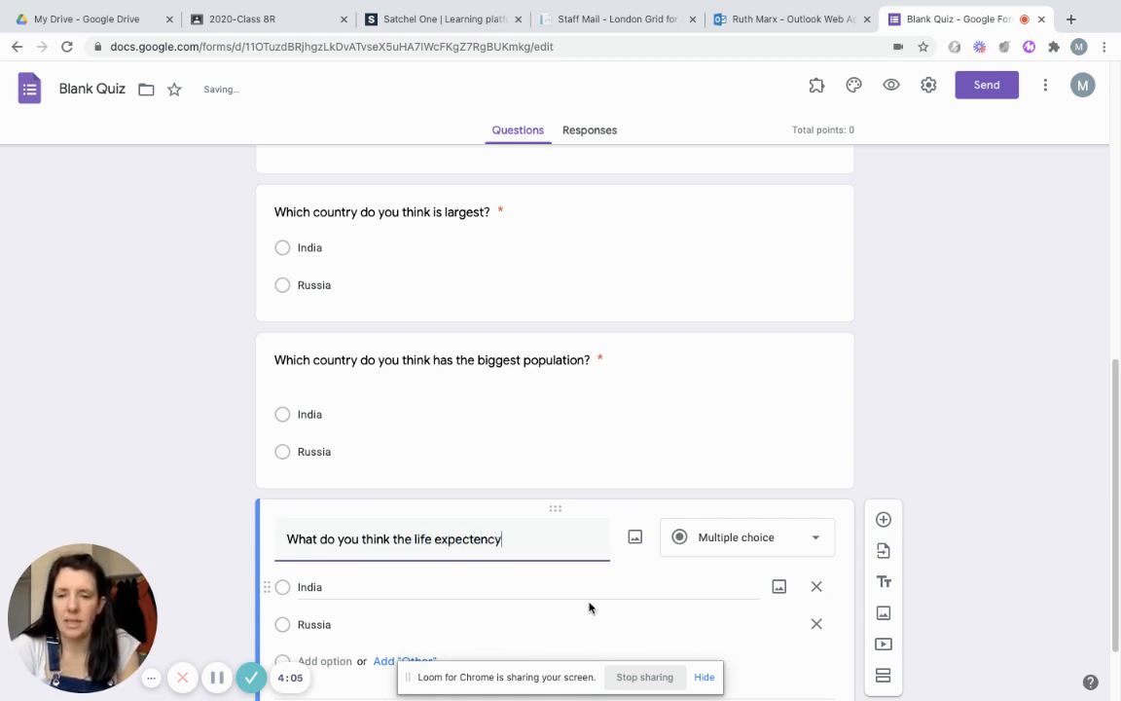
pyautogui.write(' is i')
pyautogui.press('BackSpace')
pyautogui.press('BackSpace')
pyautogui.press('BackSpace')
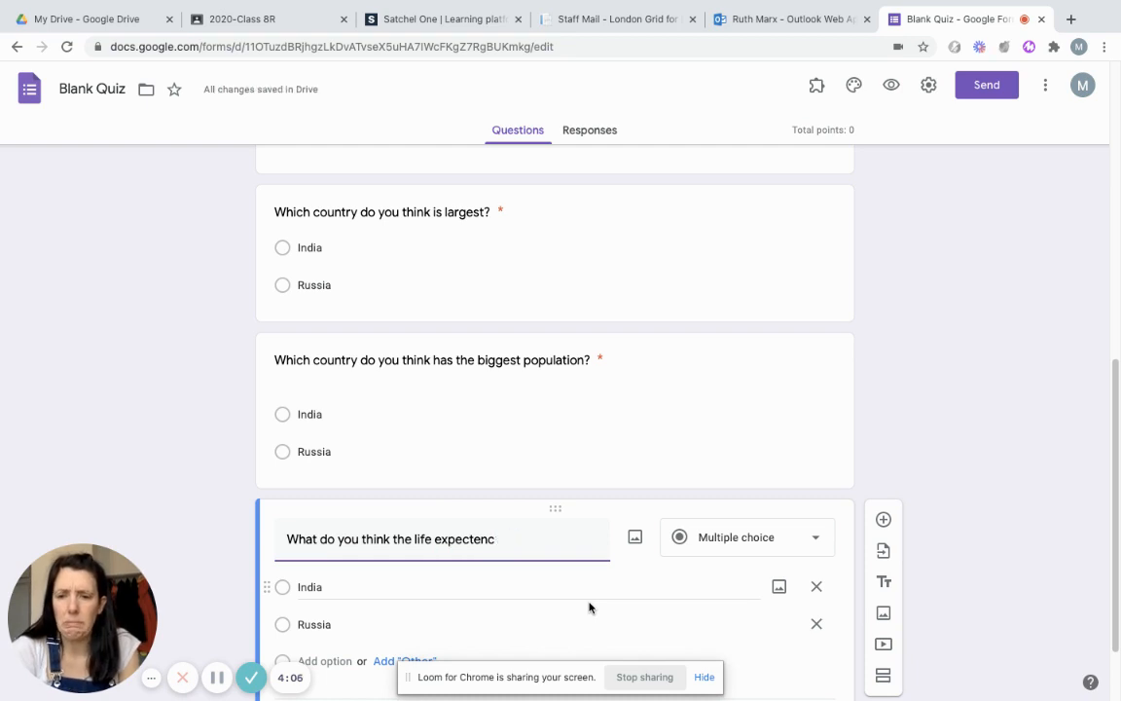
pyautogui.write('y')
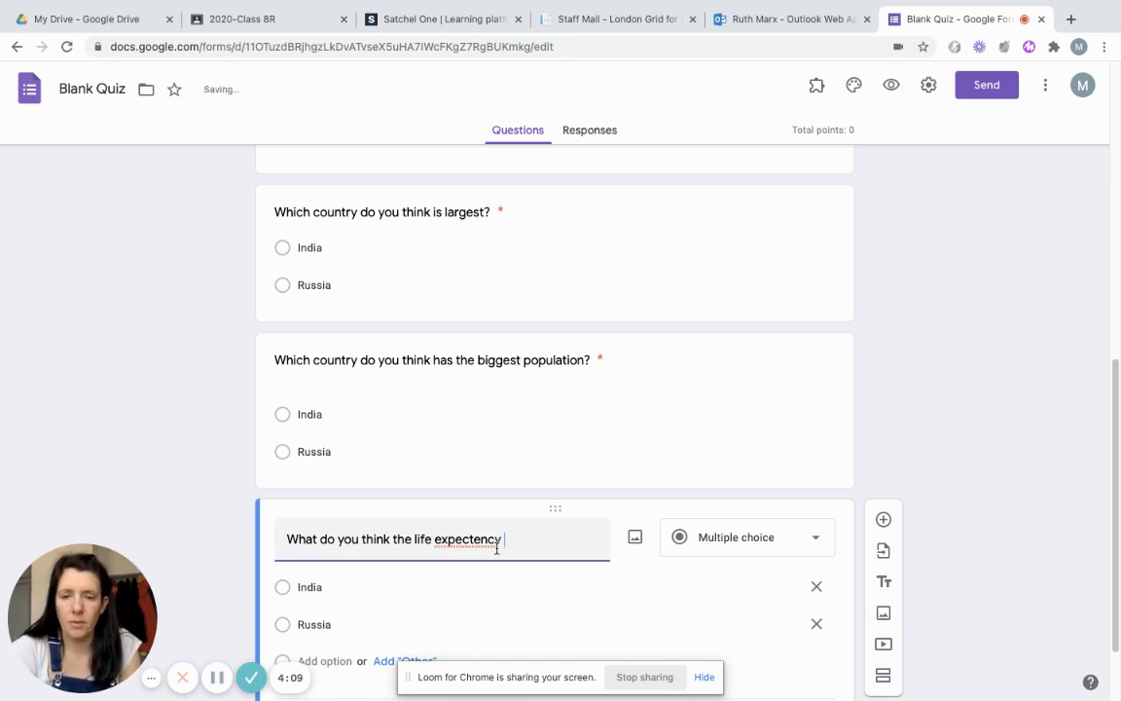
pyautogui.rightClick(461, 539)
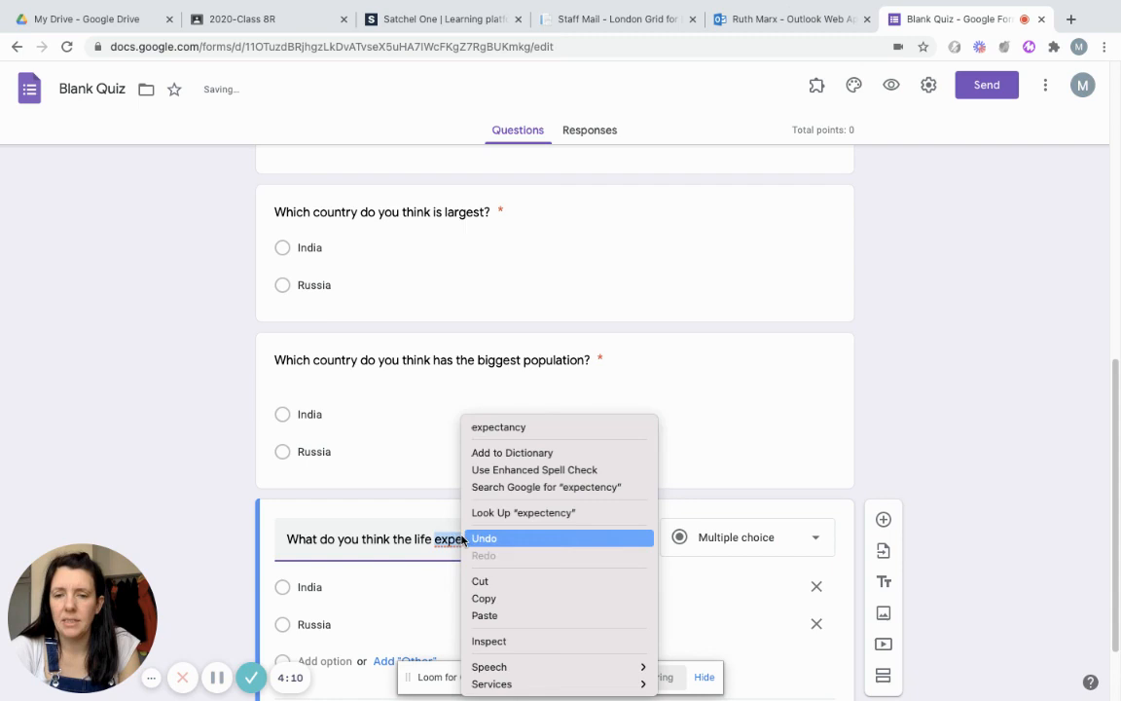
pyautogui.click(512, 428)
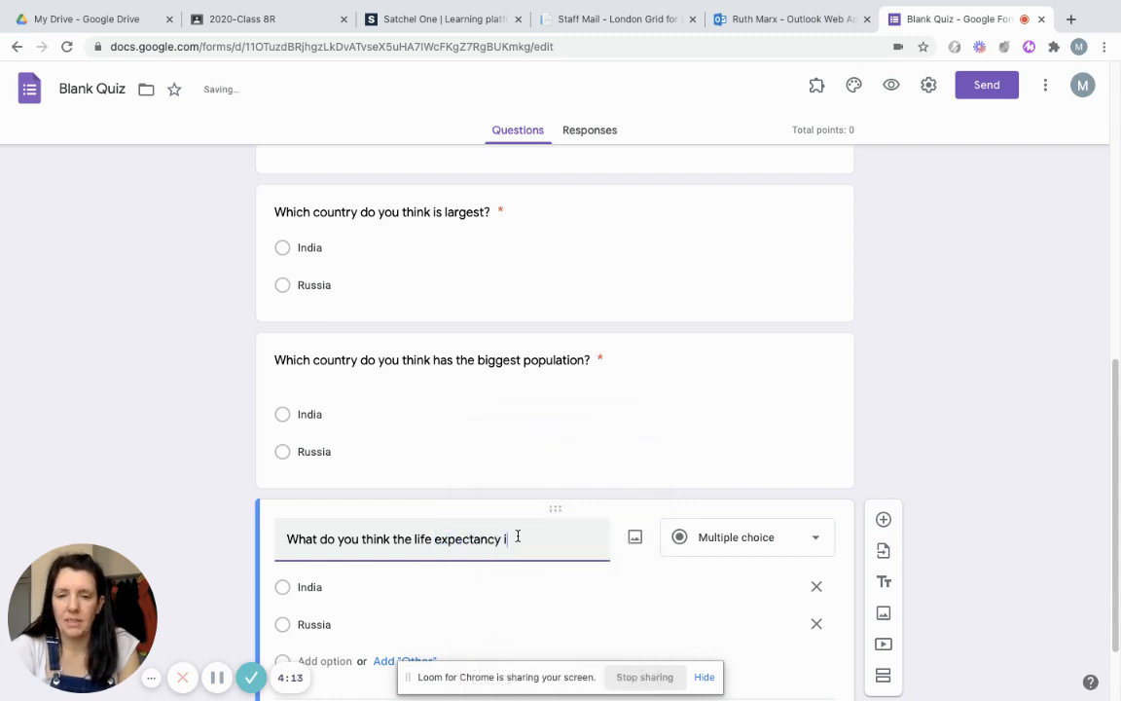
pyautogui.write('is in India?')
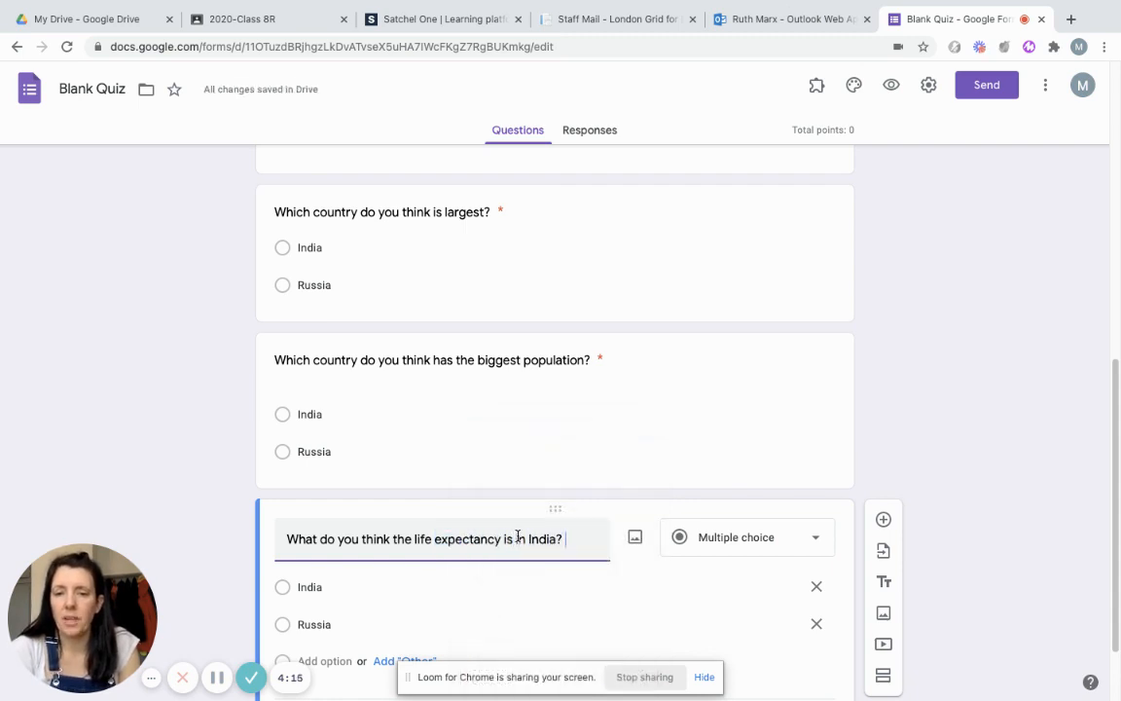
# Replace the India and Russia answer options of the life expectancy question with "60 years" and "69 years".
pyautogui.scroll(-1, 482, 503)
pyautogui.click(473, 484)
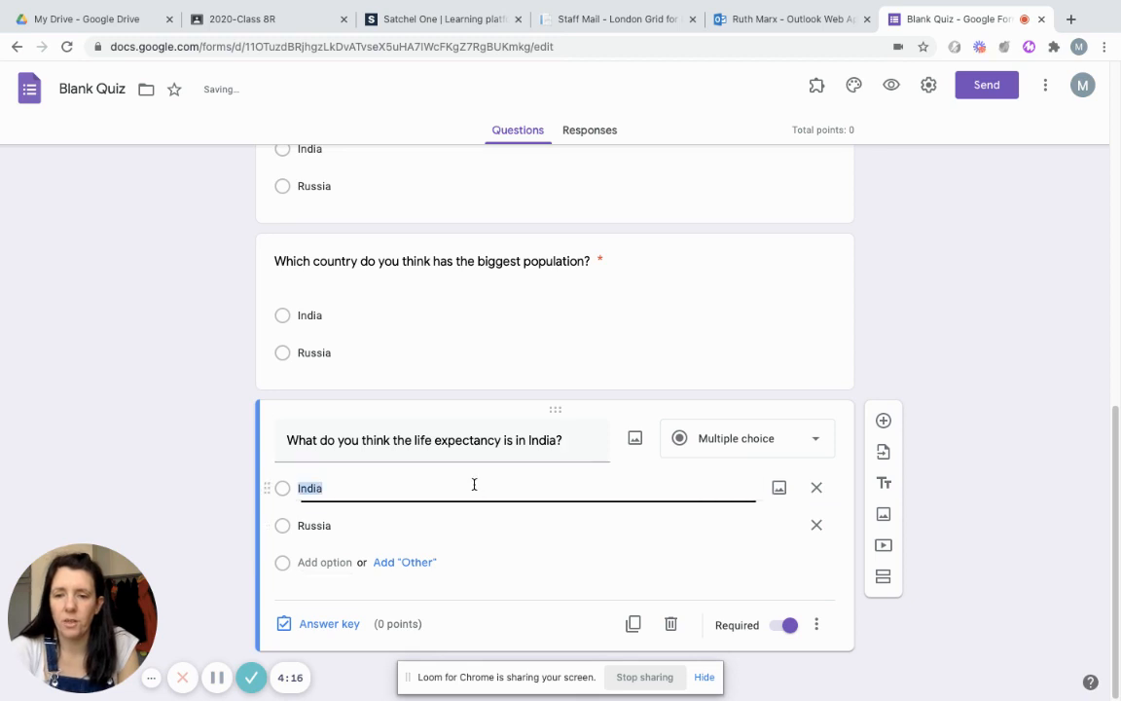
pyautogui.write('60 ')
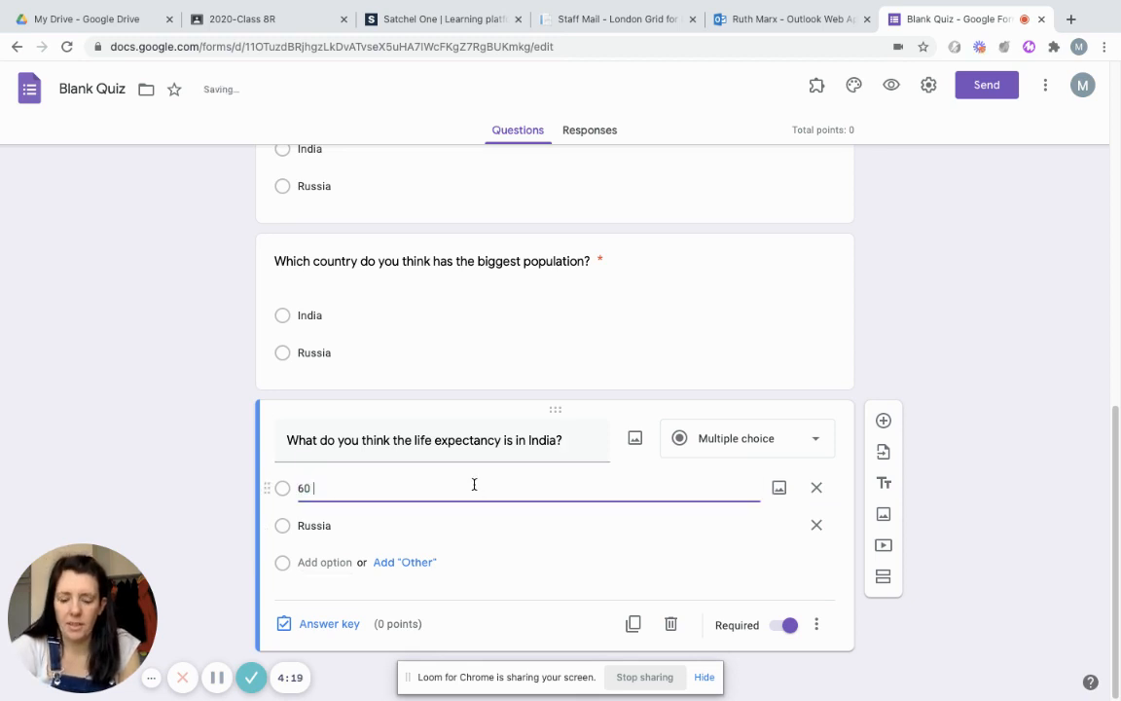
pyautogui.write('years')
pyautogui.click(471, 525)
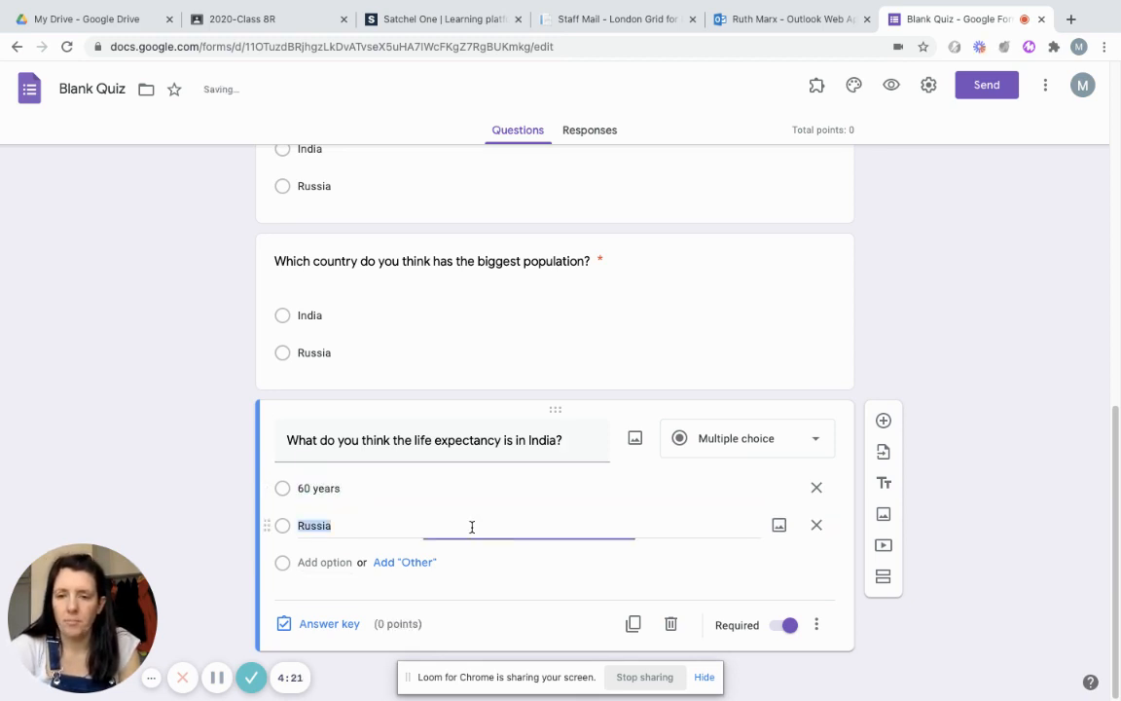
pyautogui.write('69 ye')
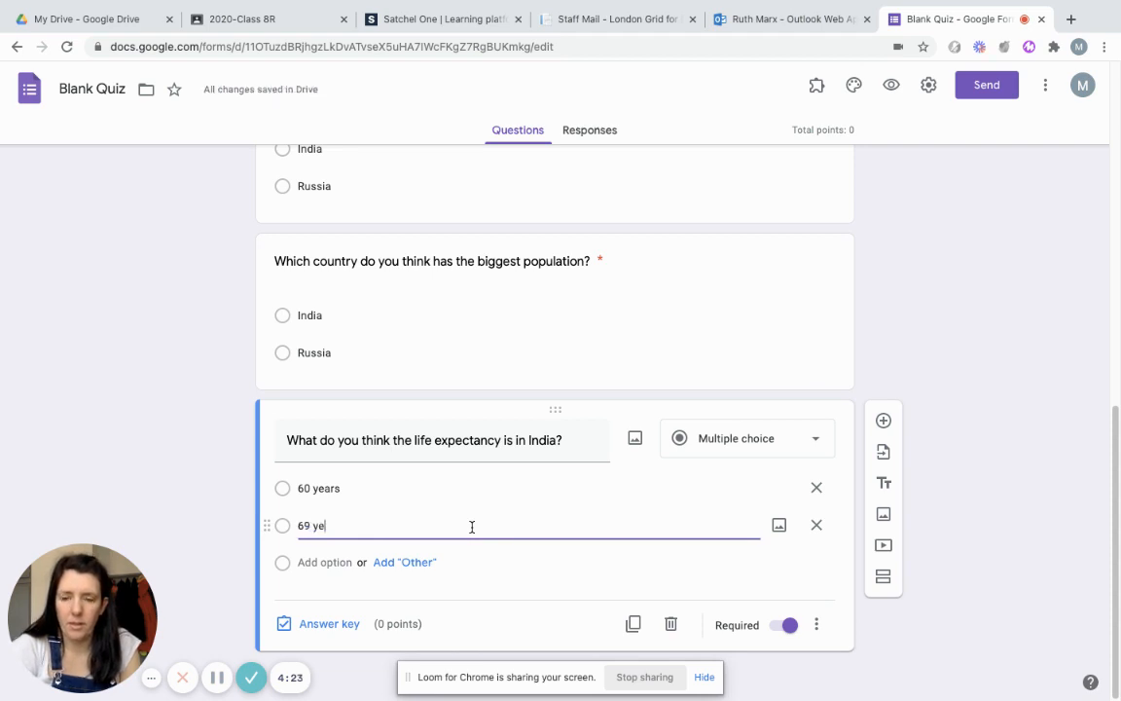
pyautogui.write('ars')
# Add two more answer options, "70 years" and "79 years", to the life expectancy question.
pyautogui.click(321, 562)
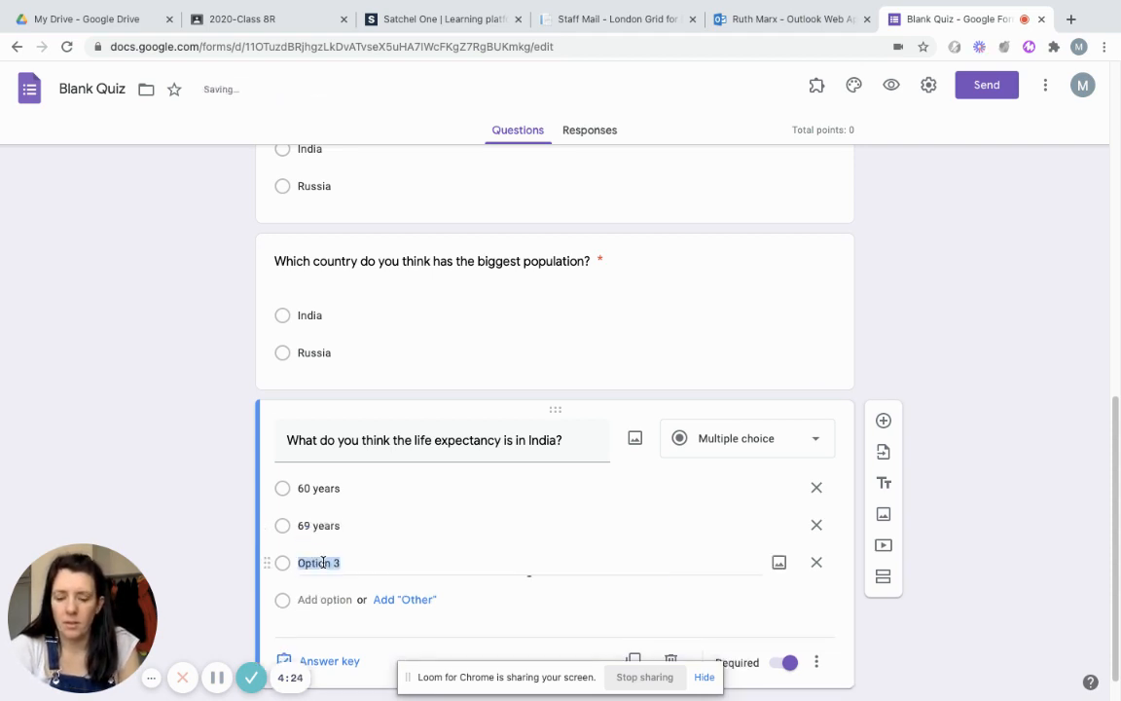
pyautogui.write('70 years')
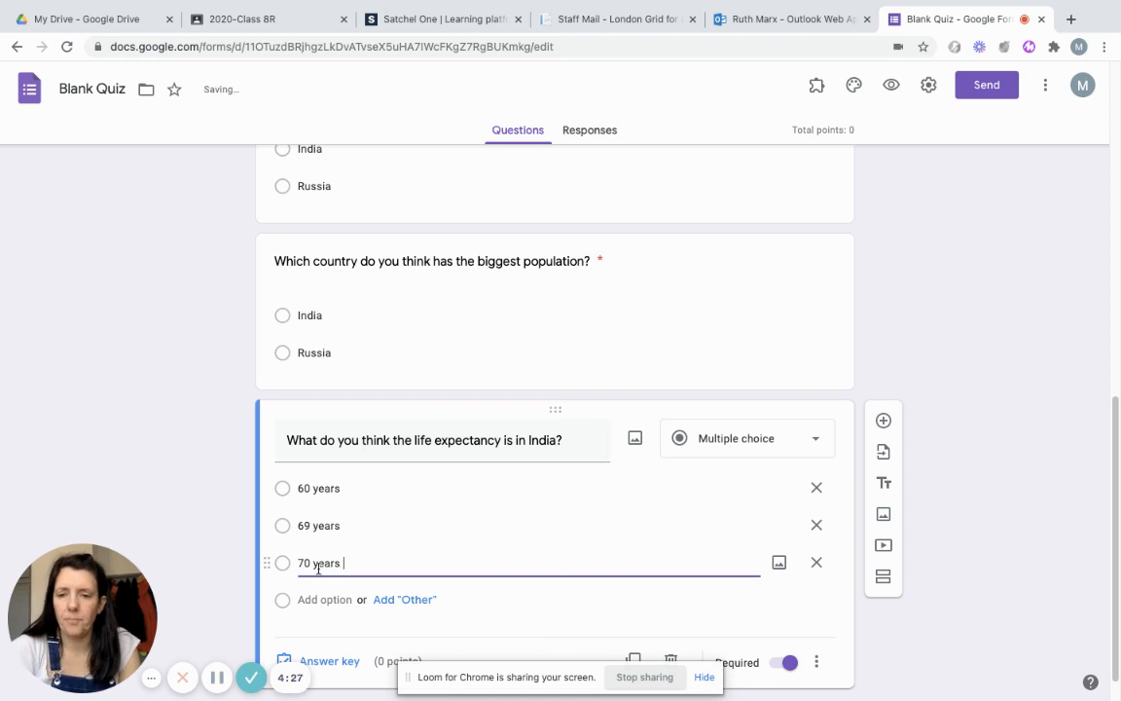
pyautogui.click(302, 599)
pyautogui.write('79')
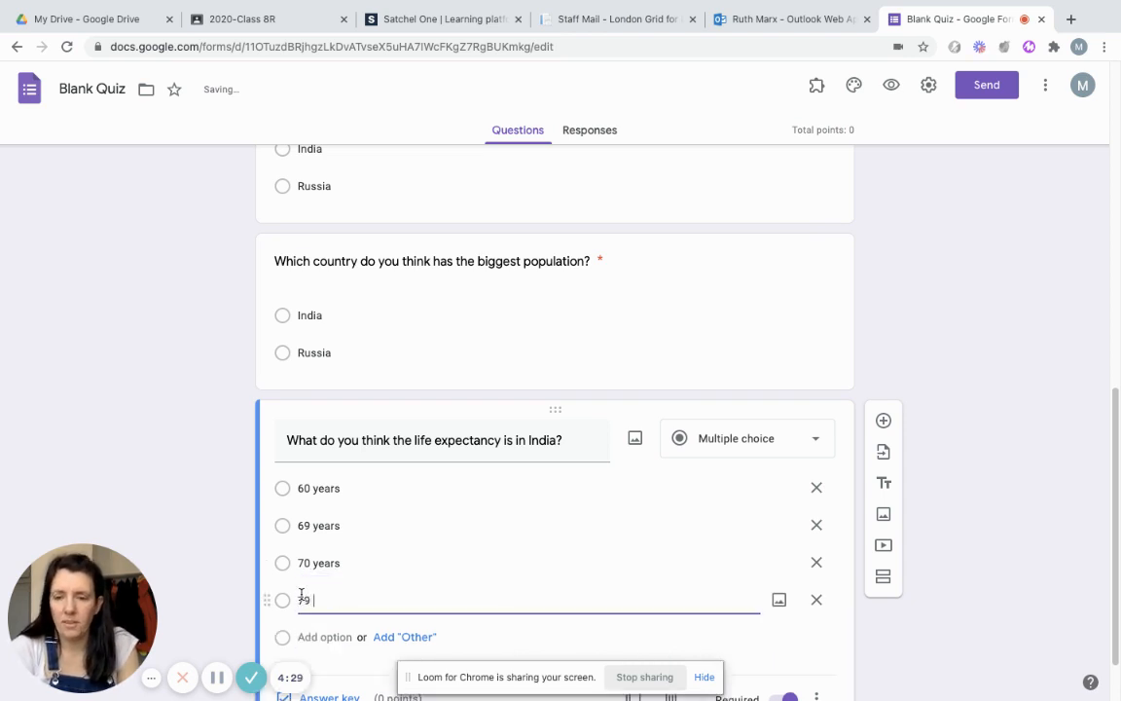
pyautogui.write(' years')
pyautogui.scroll(-1, 555, 540)
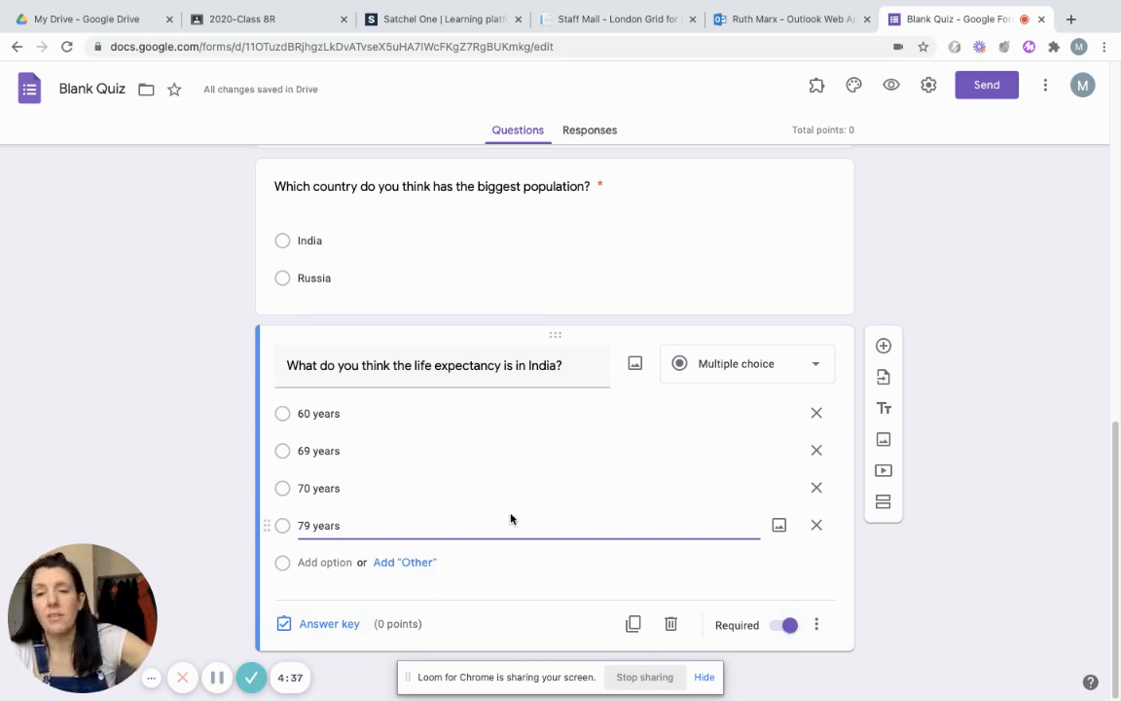
# Look over all questions in the editor, and open the form's preview to examine it as respondents see it.
pyautogui.scroll(8, 513, 526)
pyautogui.scroll(1, 511, 517)
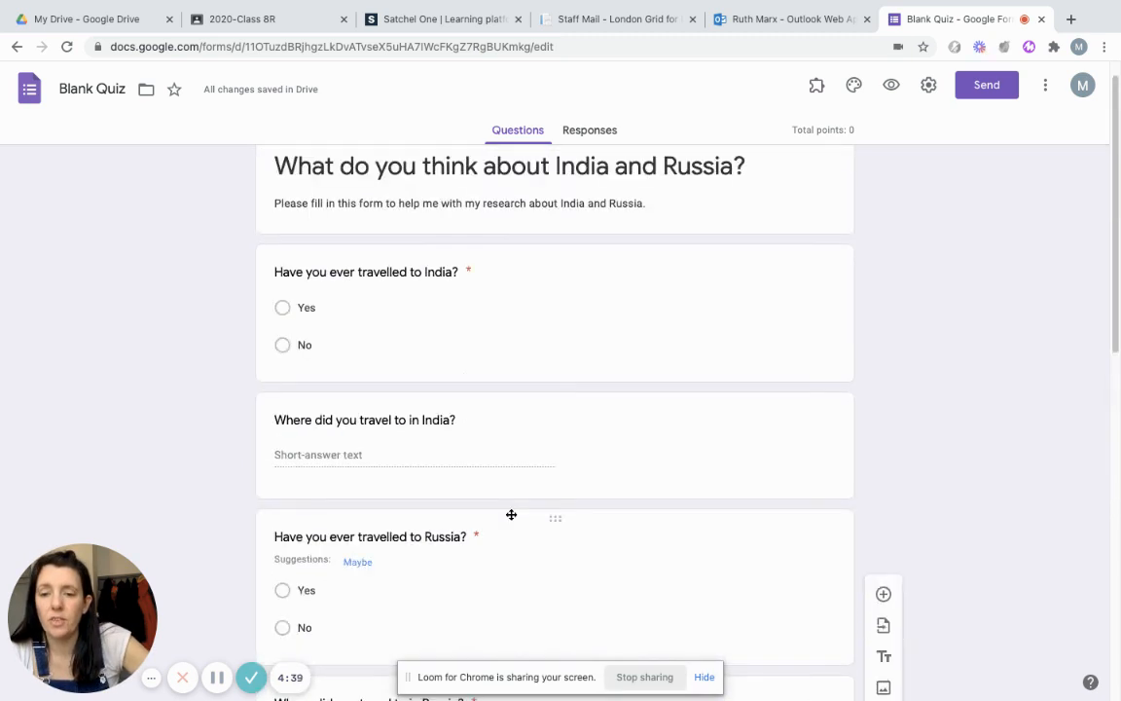
pyautogui.scroll(-6, 511, 516)
pyautogui.scroll(-2, 511, 517)
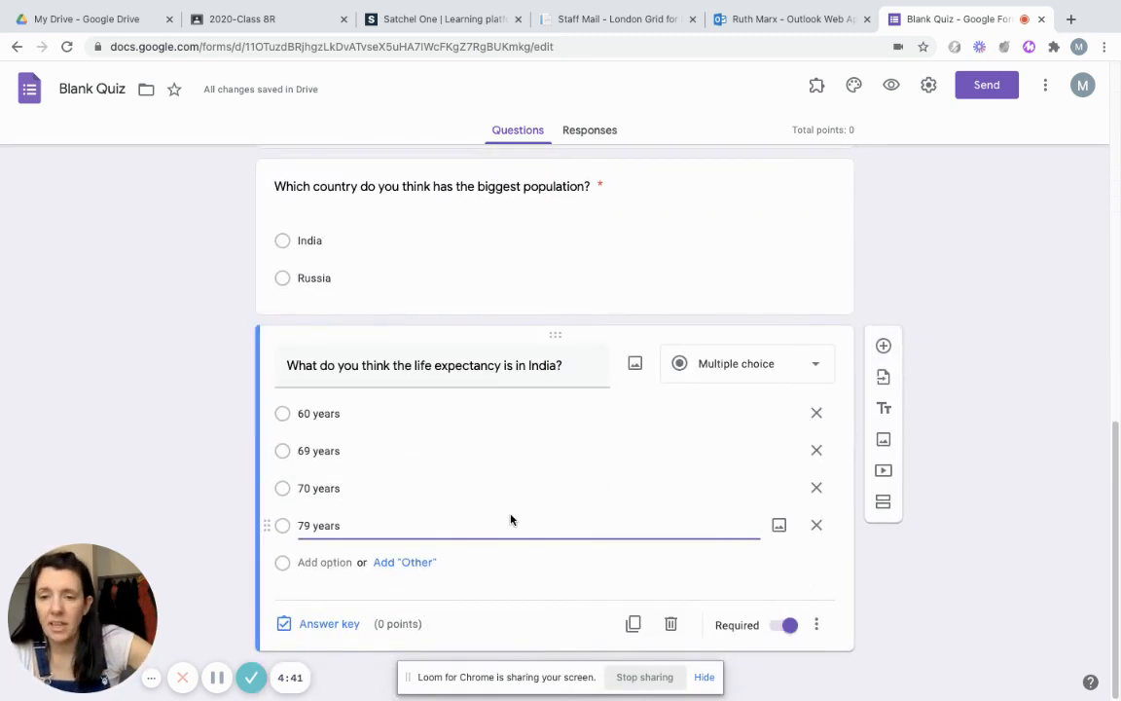
pyautogui.scroll(10, 511, 517)
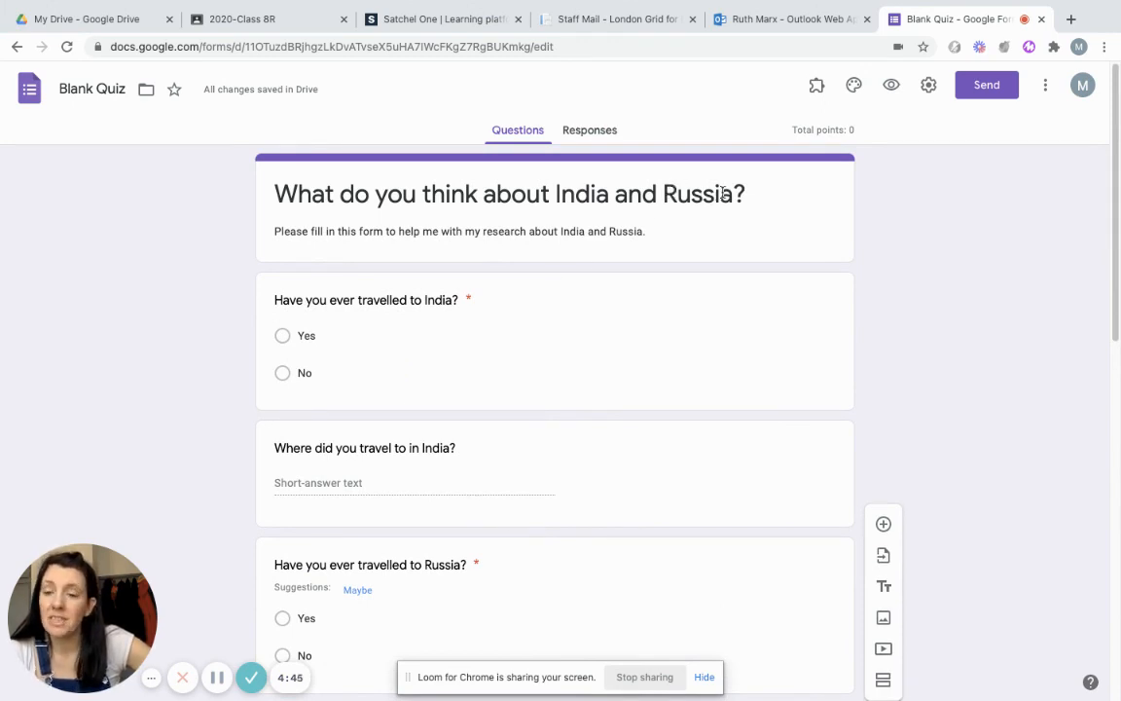
pyautogui.click(892, 88)
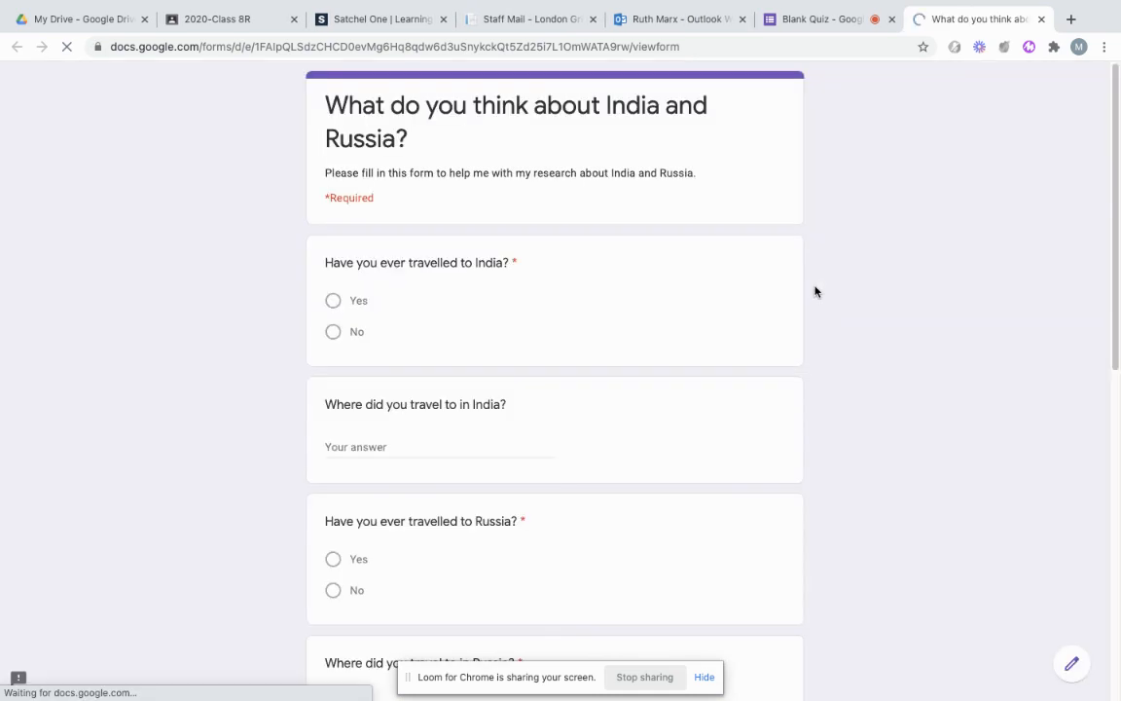
pyautogui.scroll(-10, 784, 282)
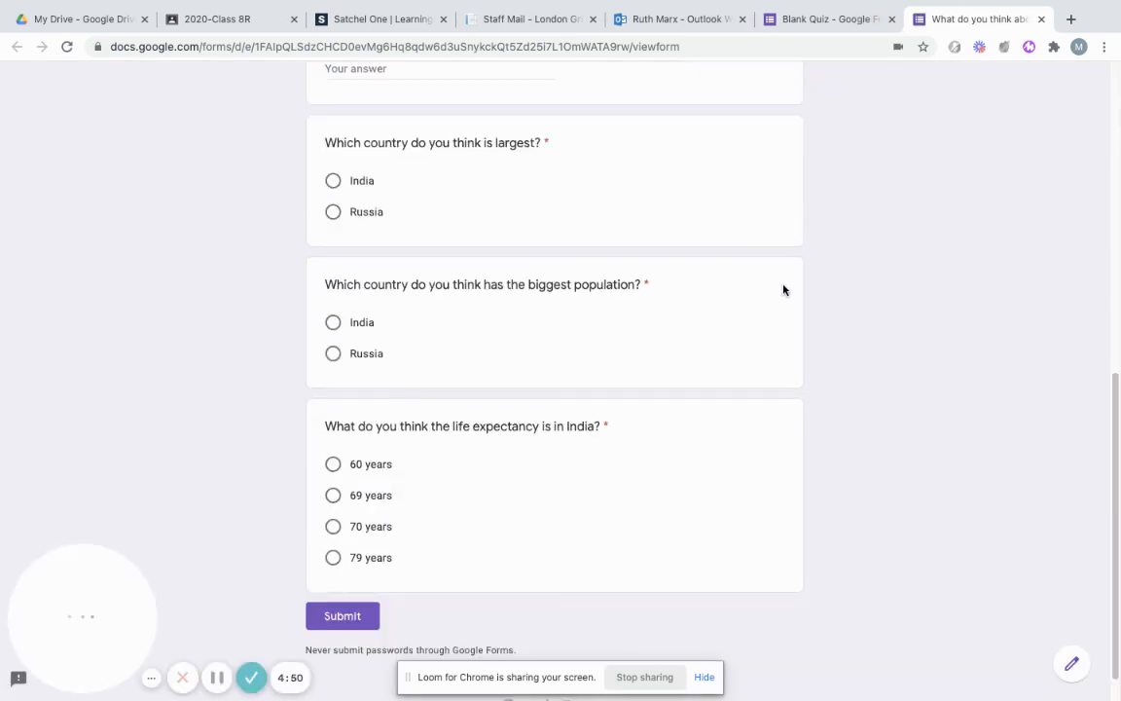
pyautogui.scroll(5, 784, 289)
pyautogui.scroll(-5, 783, 288)
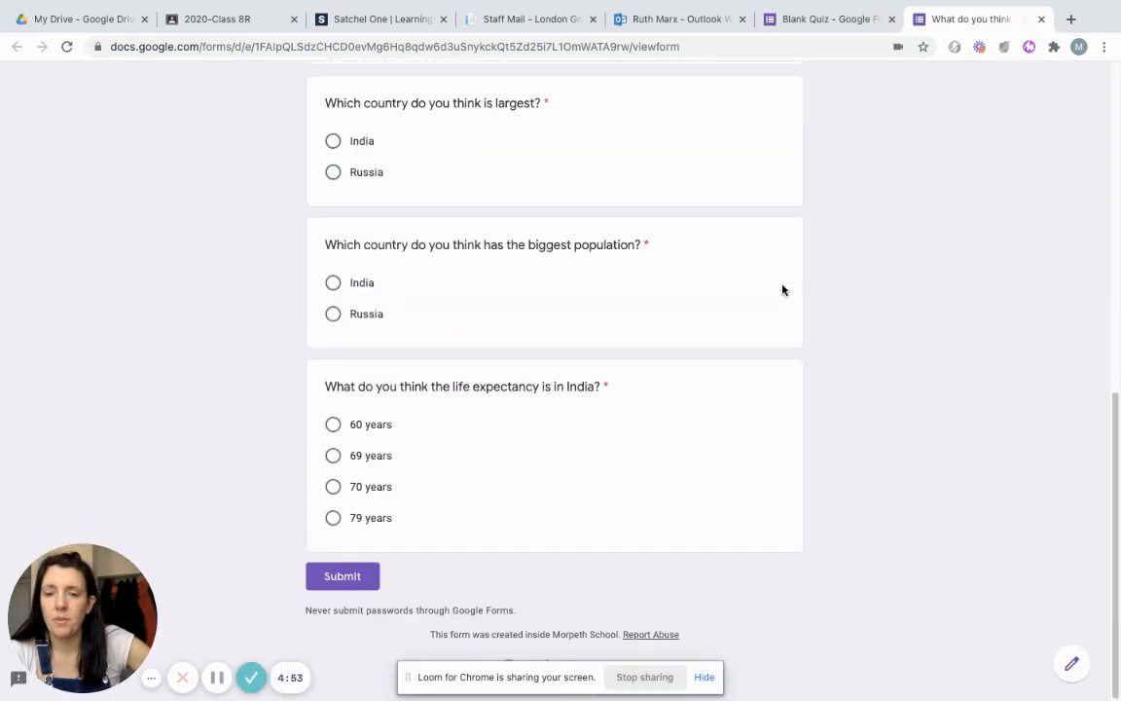
pyautogui.scroll(6, 783, 289)
pyautogui.scroll(-6, 781, 290)
pyautogui.scroll(6, 807, 280)
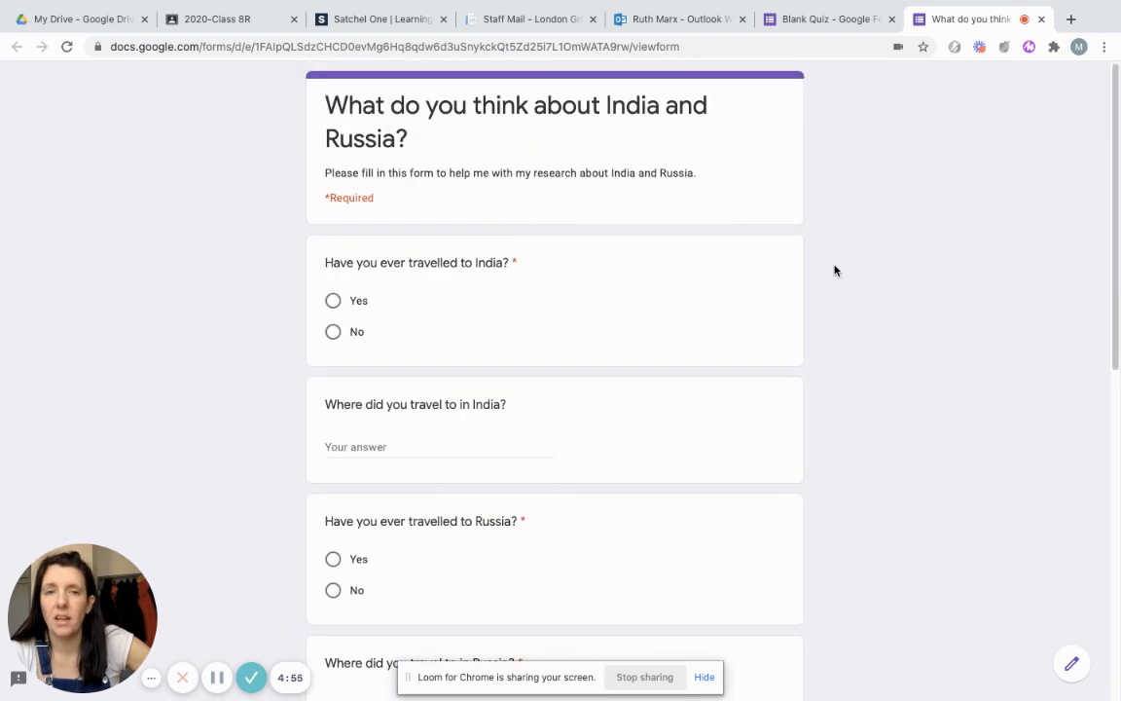
# Return to the form editor and rename the "Blank Quiz" file "What do you think about India and Russia?".
pyautogui.click(807, 22)
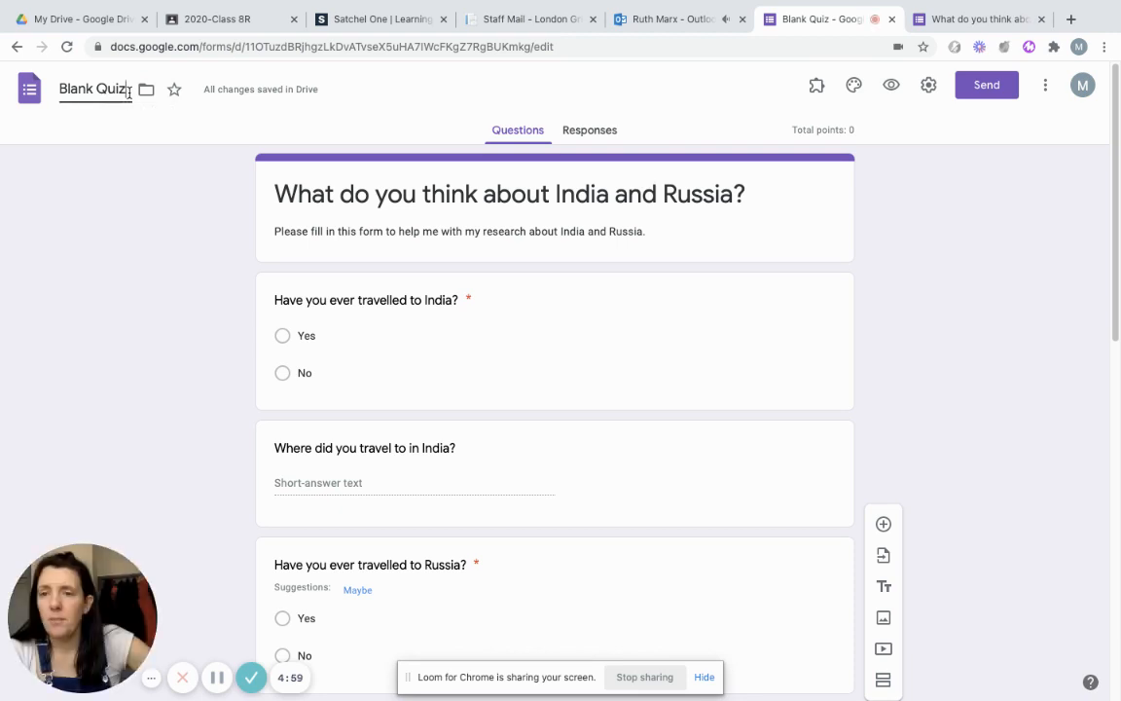
pyautogui.press('BackSpace')
pyautogui.press('BackSpace')
pyautogui.press('BackSpace')
pyautogui.press('BackSpace')
pyautogui.press('BackSpace')
pyautogui.press('BackSpace')
pyautogui.press('BackSpace')
pyautogui.press('BackSpace')
pyautogui.press('BackSpace')
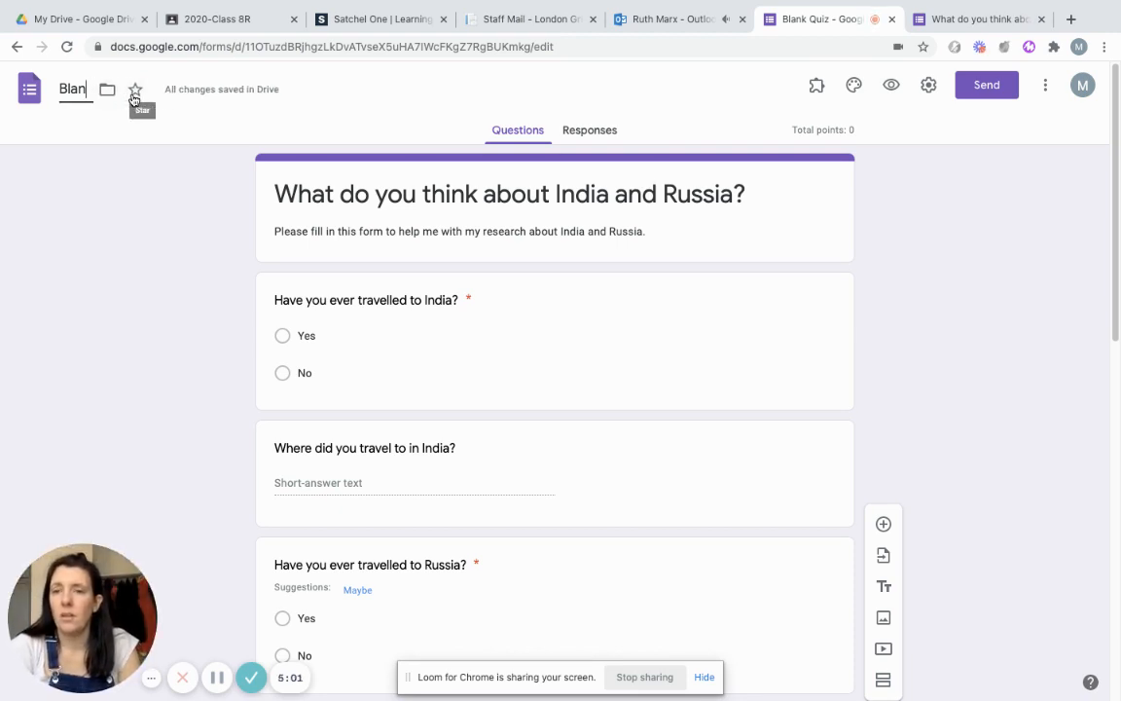
pyautogui.write('Wha')
pyautogui.press('BackSpace')
pyautogui.press('BackSpace')
pyautogui.press('BackSpace')
pyautogui.press('BackSpace')
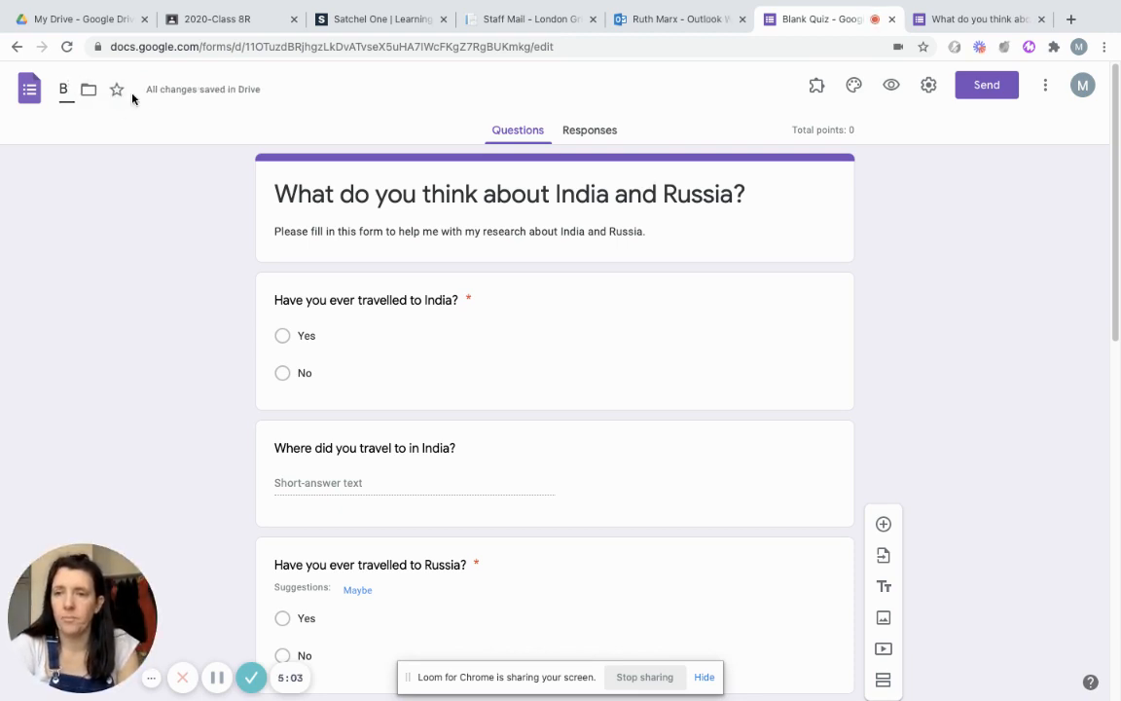
pyautogui.write('What do you think')
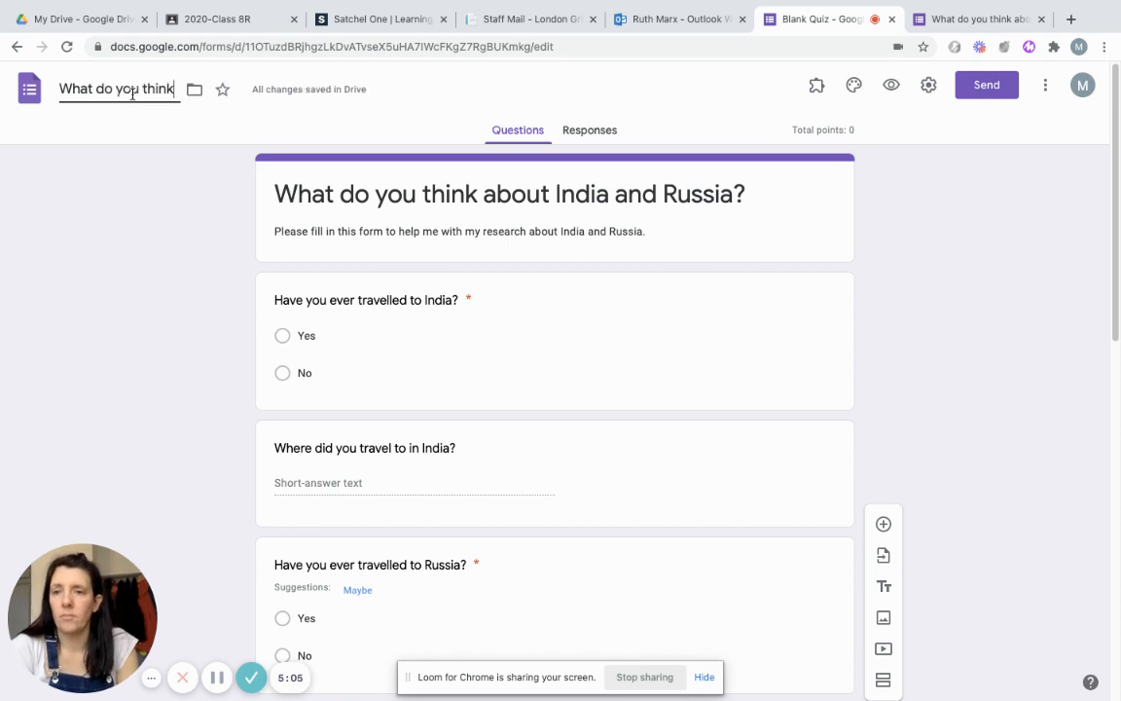
pyautogui.write(' about India and Russia?')
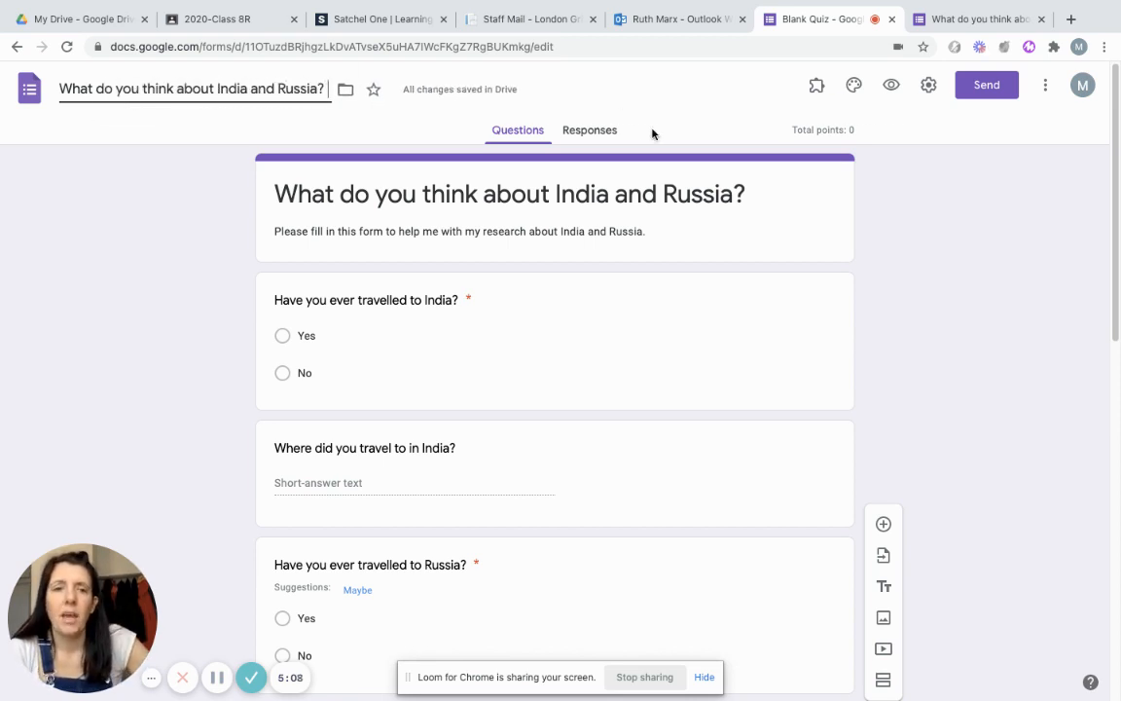
# Copy the form's full-length shareable link from the send options and close the send dialog.
pyautogui.click(983, 94)
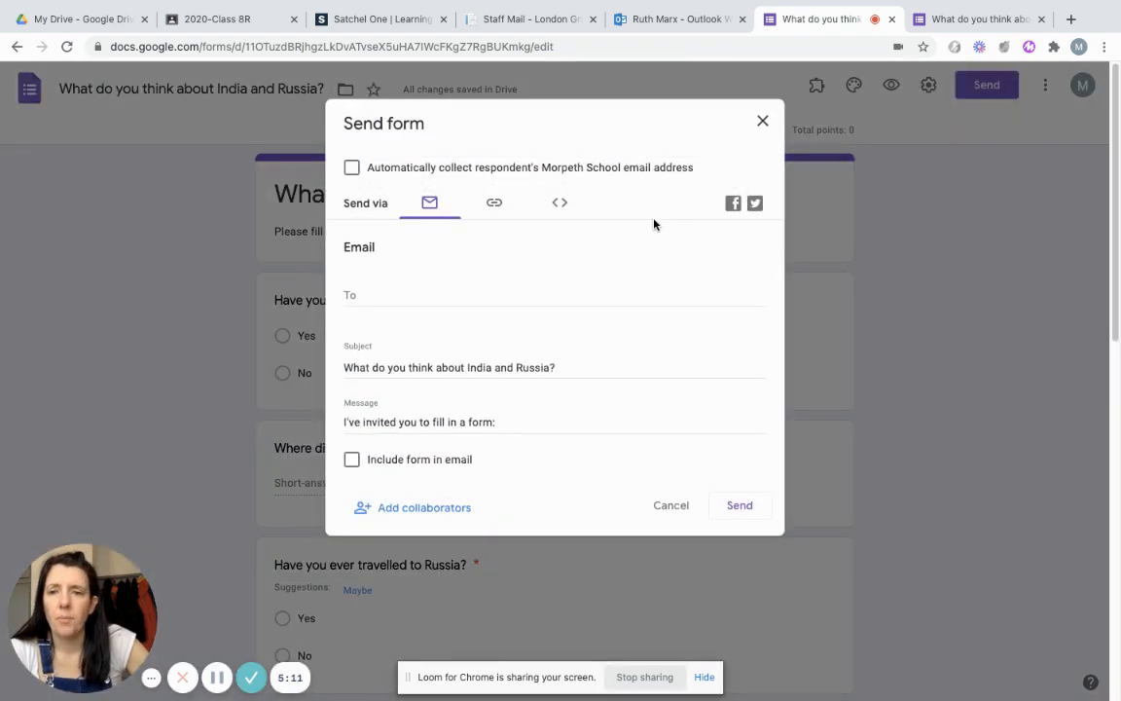
pyautogui.click(490, 205)
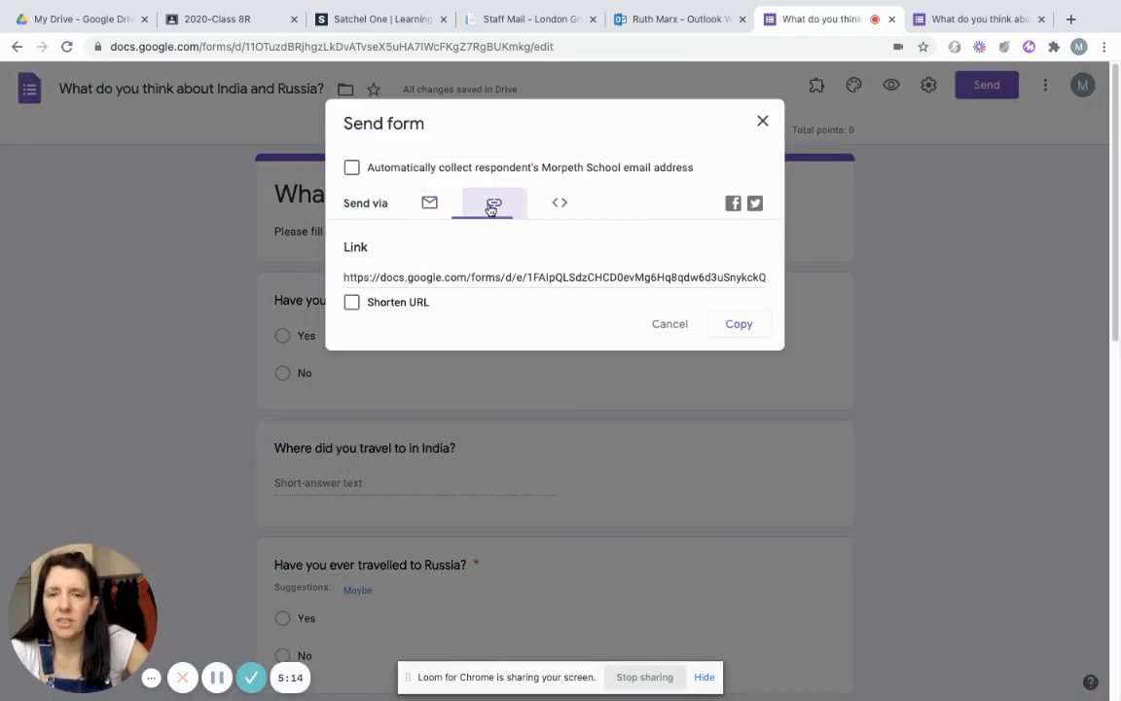
pyautogui.click(721, 329)
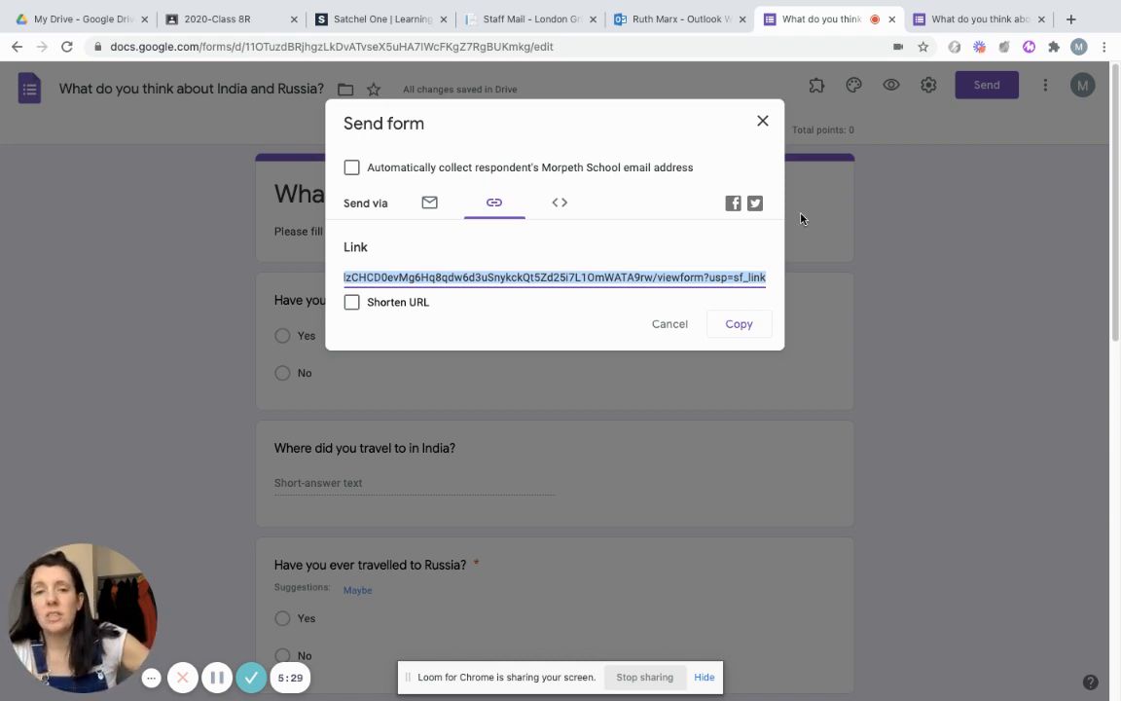
pyautogui.click(764, 121)
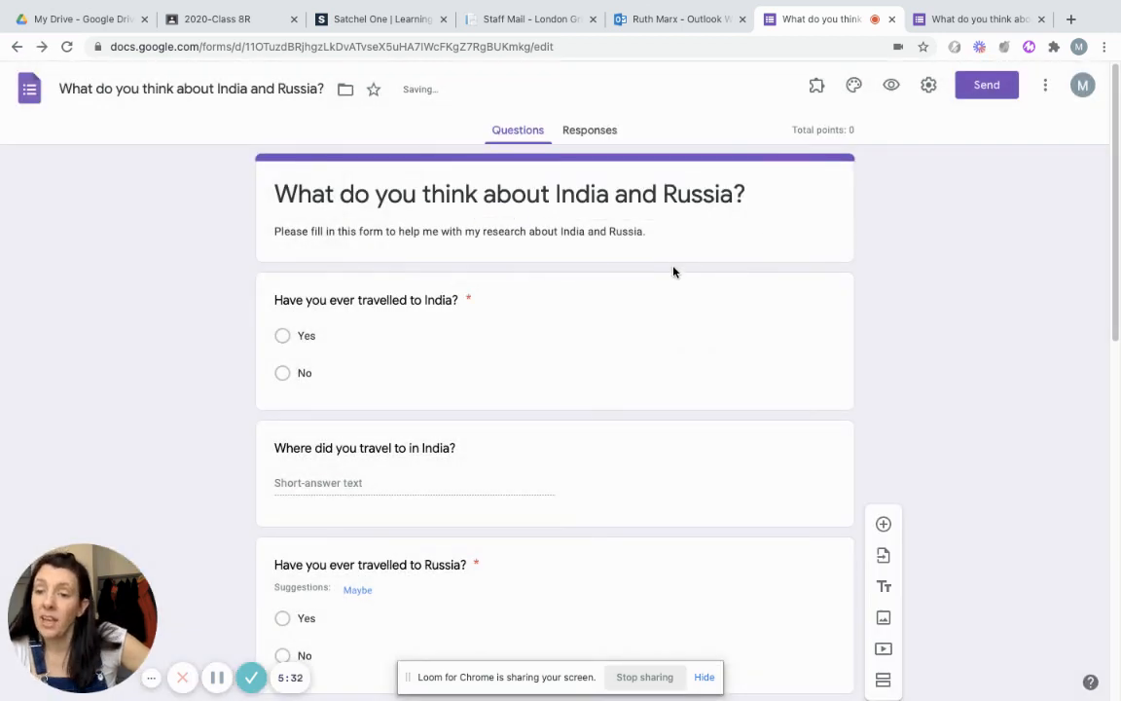
# Insert a blank multiple-choice question above the biggest population question and view the available question types without changing the type.
pyautogui.scroll(-5, 674, 267)
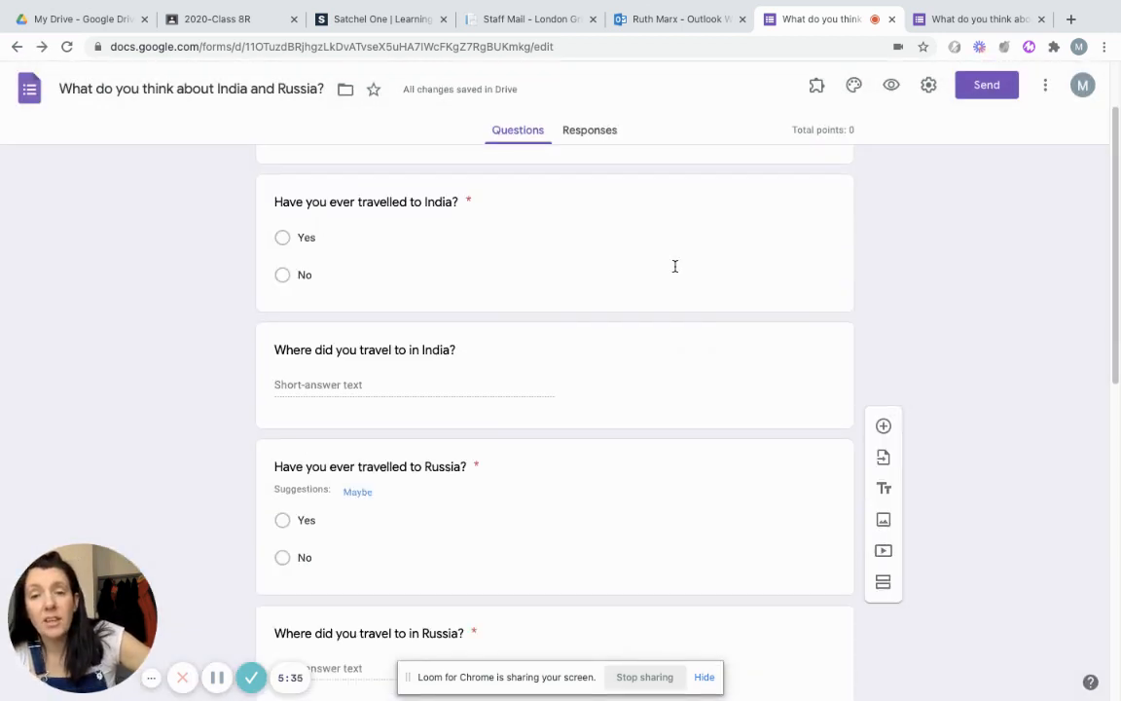
pyautogui.scroll(-3, 675, 266)
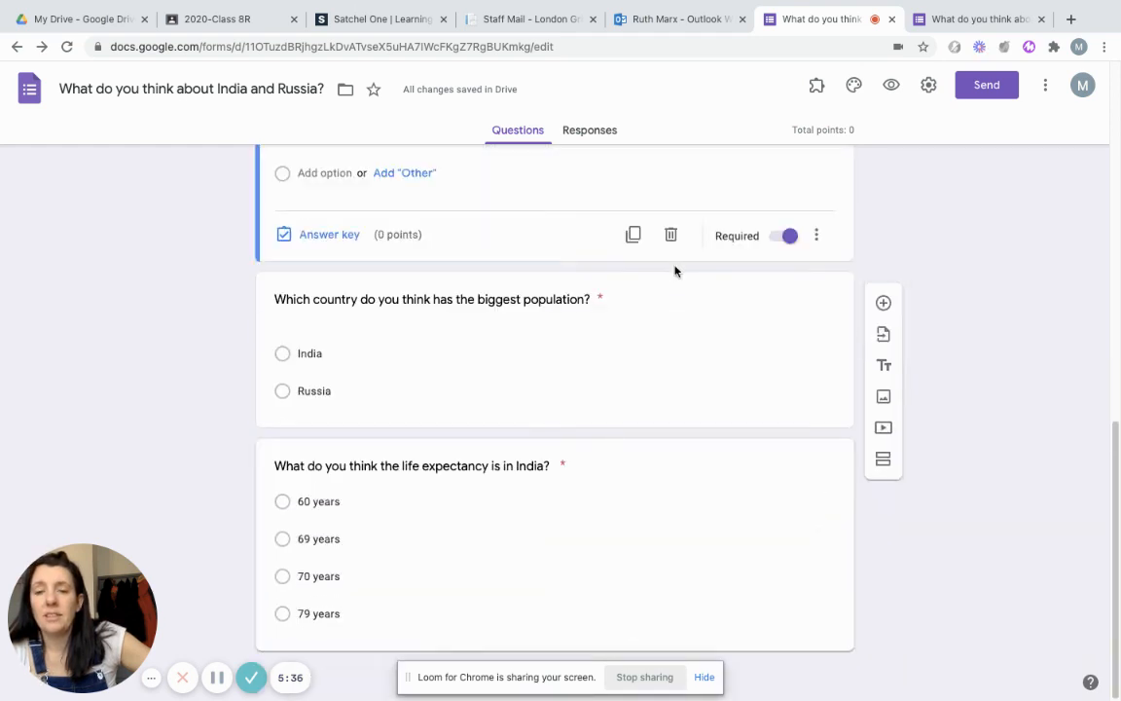
pyautogui.scroll(6, 675, 268)
pyautogui.scroll(2, 675, 271)
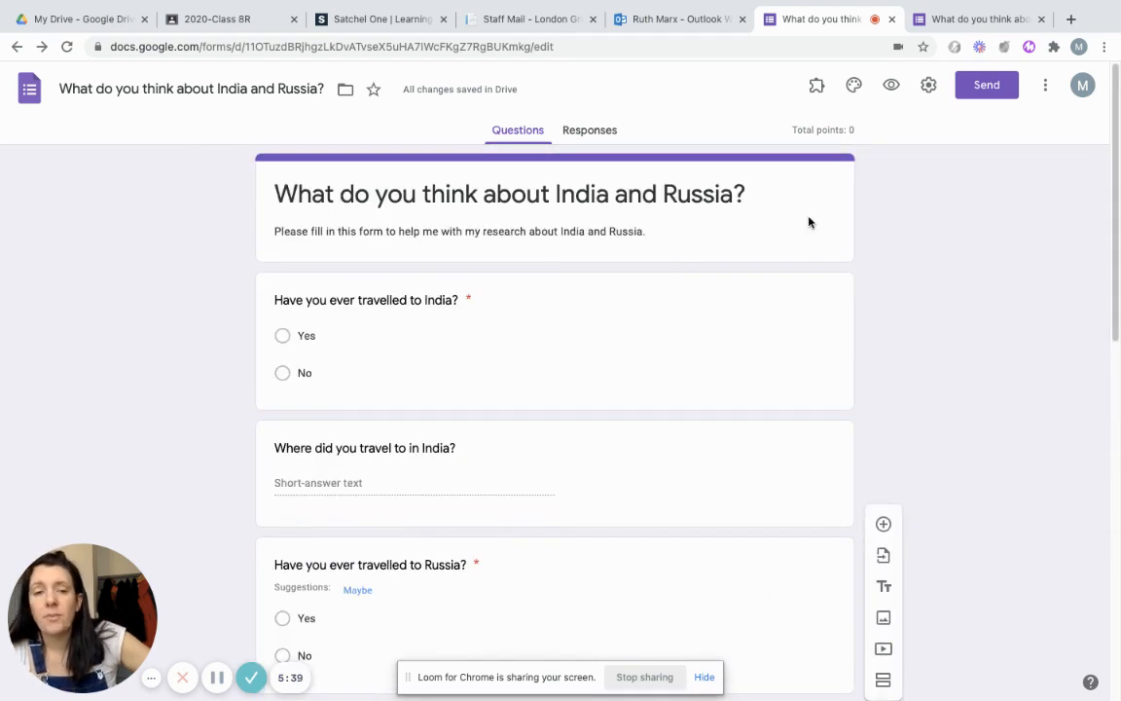
pyautogui.scroll(-8, 871, 282)
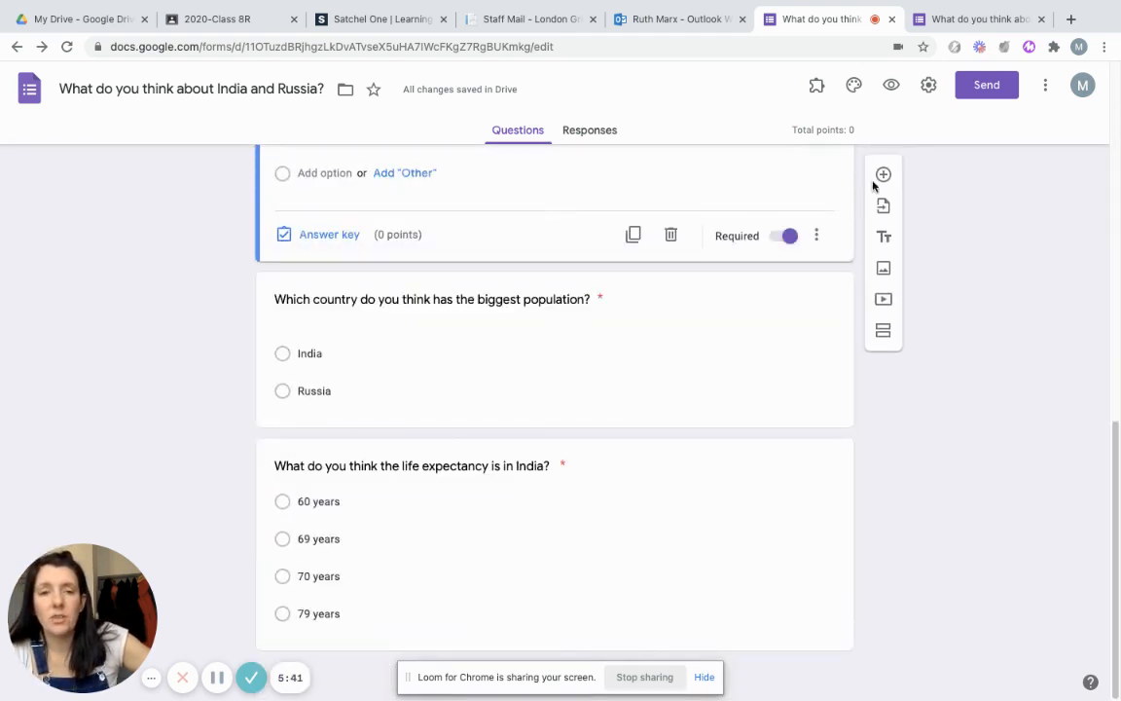
pyautogui.click(882, 178)
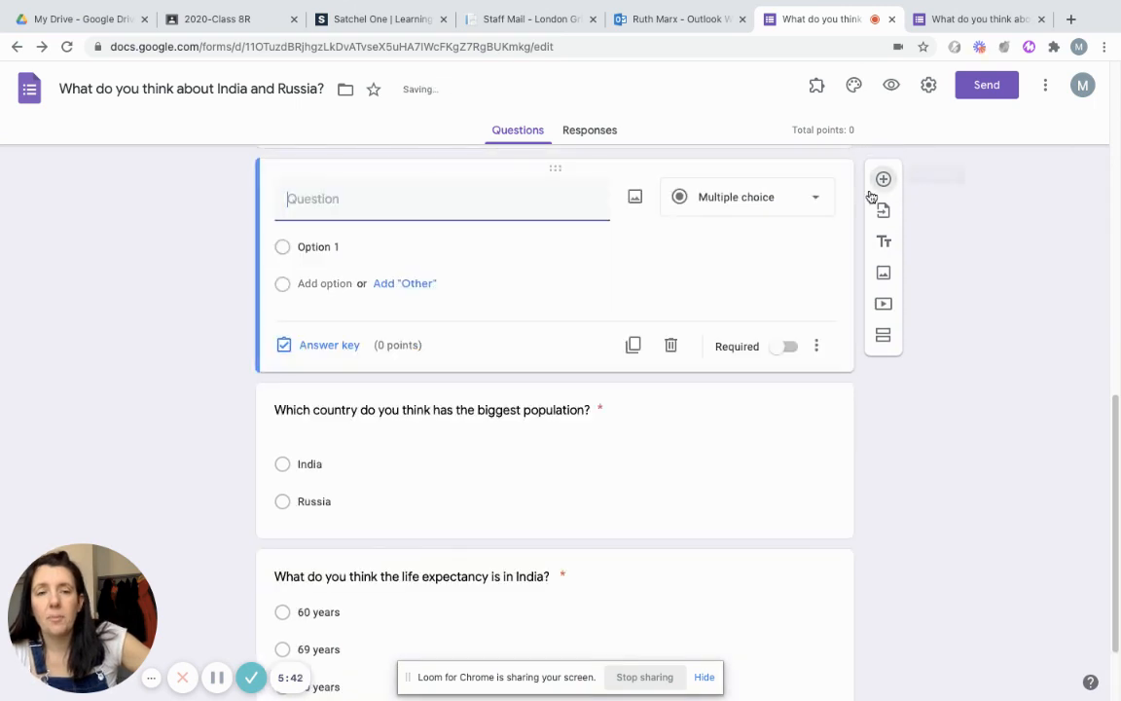
pyautogui.click(811, 201)
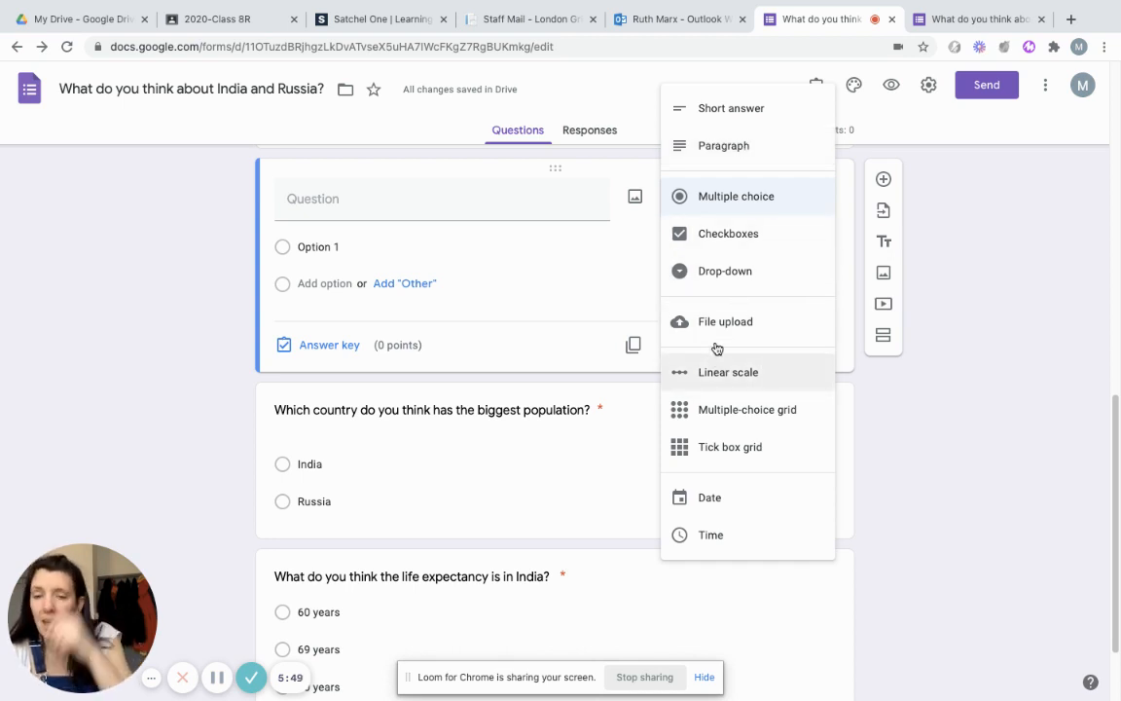
pyautogui.click(991, 217)
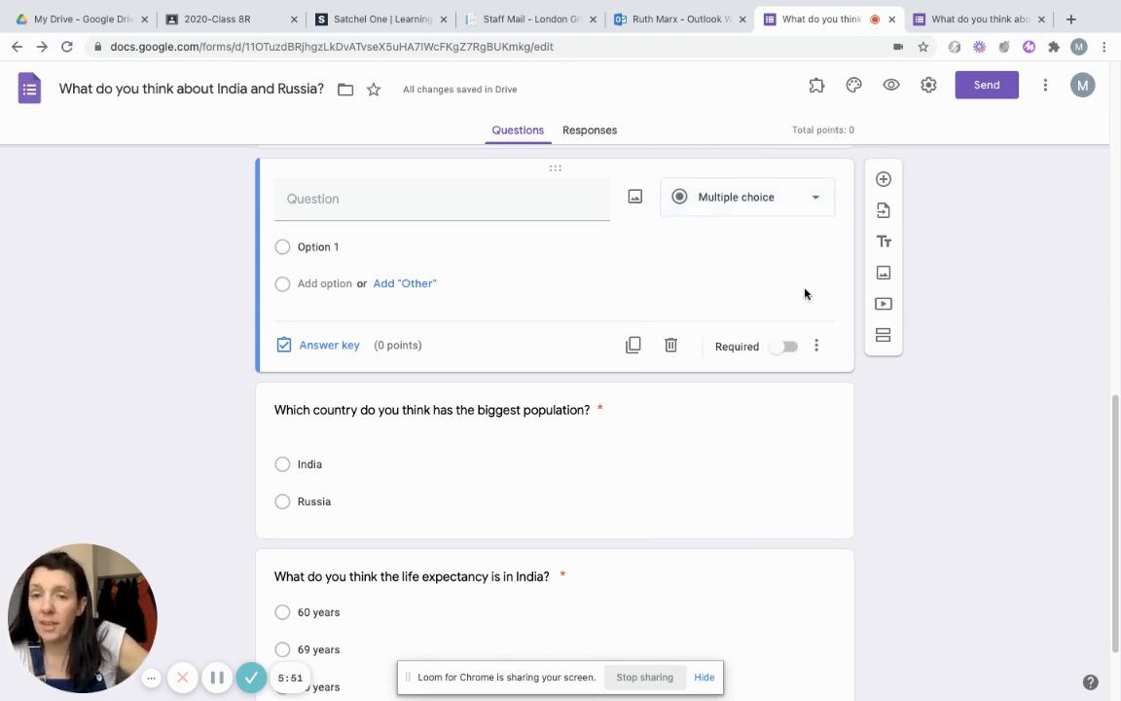
pyautogui.scroll(10, 763, 310)
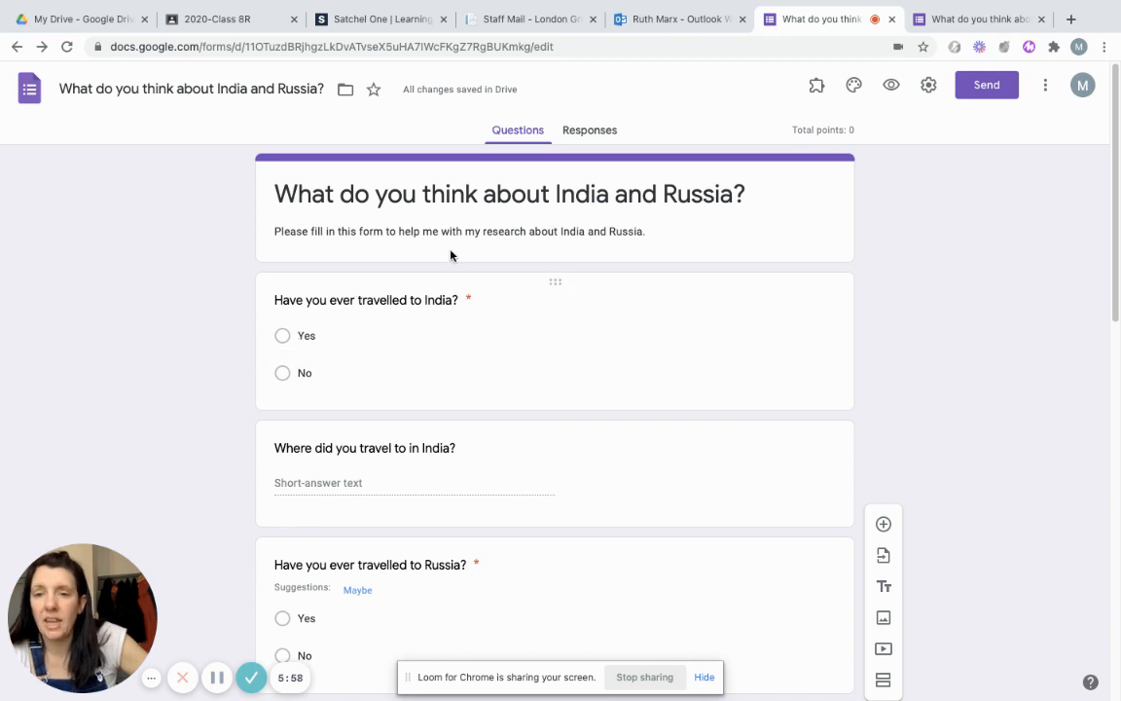
pyautogui.scroll(-2, 389, 533)
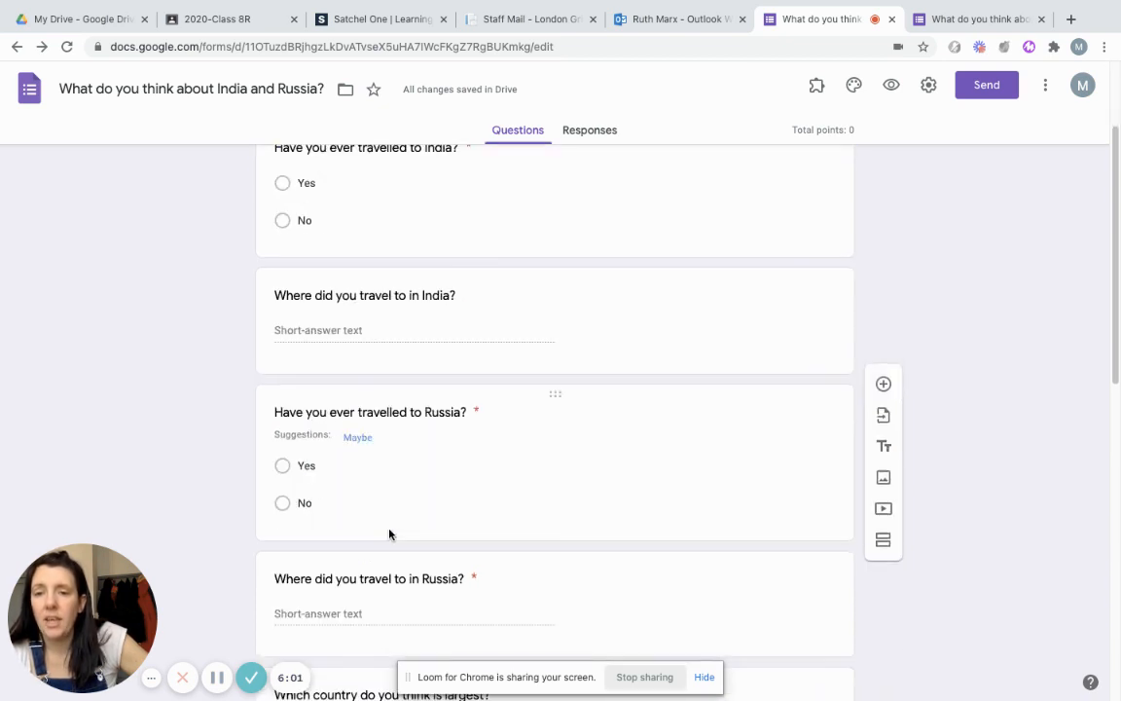
pyautogui.scroll(1, 370, 527)
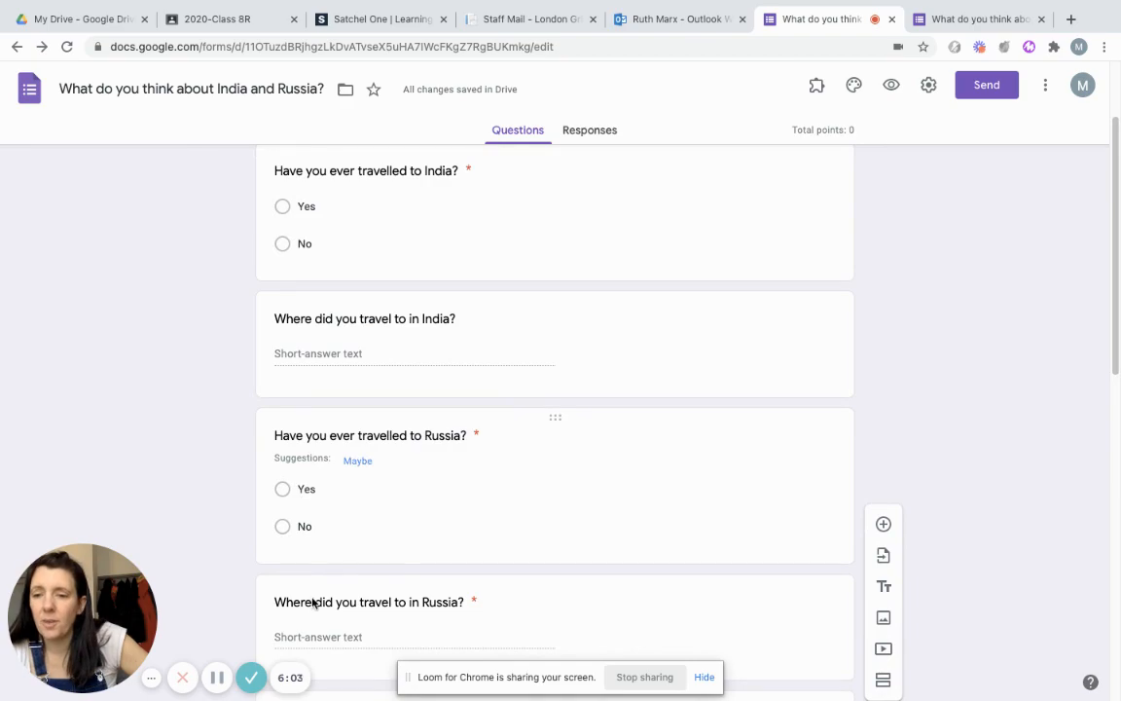